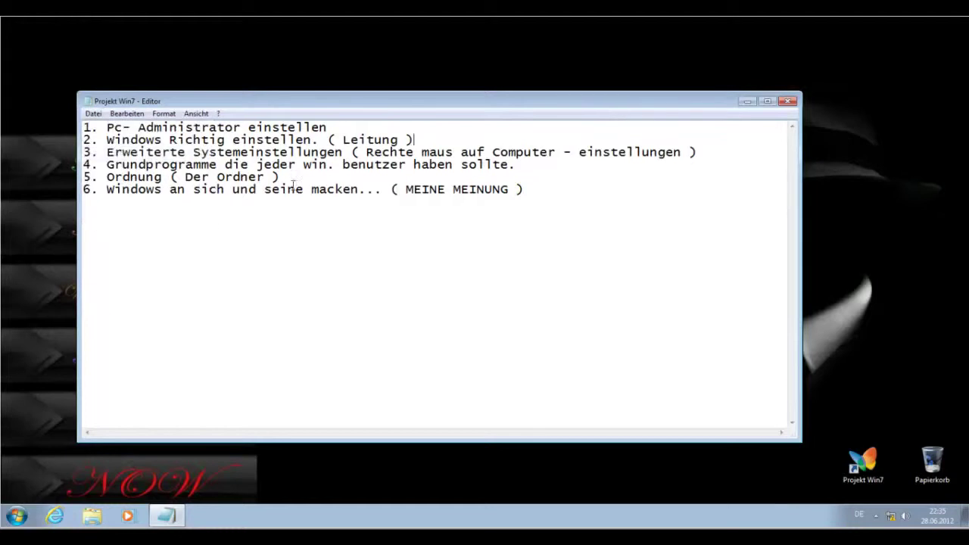
# Highlight the list of topics in the Projekt Win7 notes and close the text file.
pyautogui.moveTo(525, 189); pyautogui.dragTo(37, 126)
pyautogui.click(452, 271)
pyautogui.click(543, 185)
pyautogui.click(788, 103)
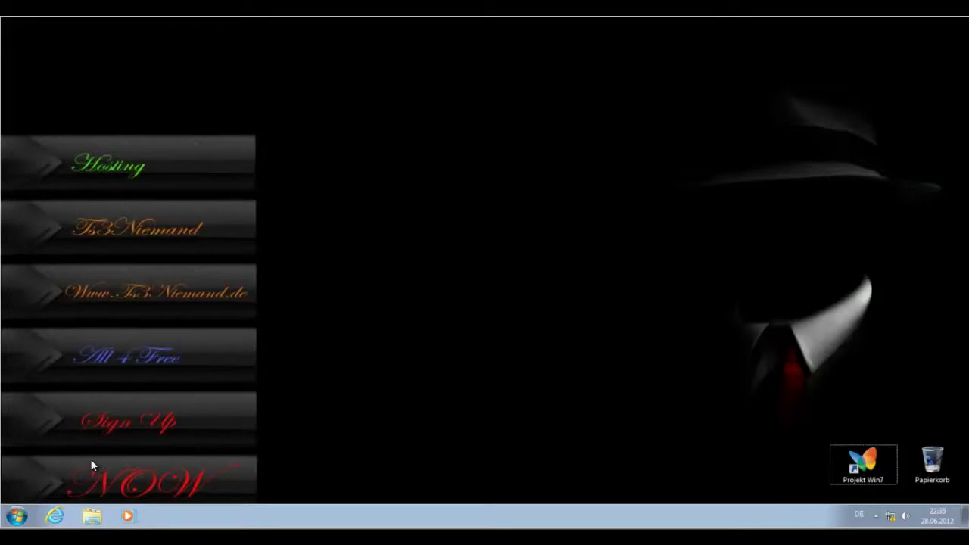
# Open a command prompt by running cmd and list the computer's user accounts with net user.
pyautogui.press('super+r')
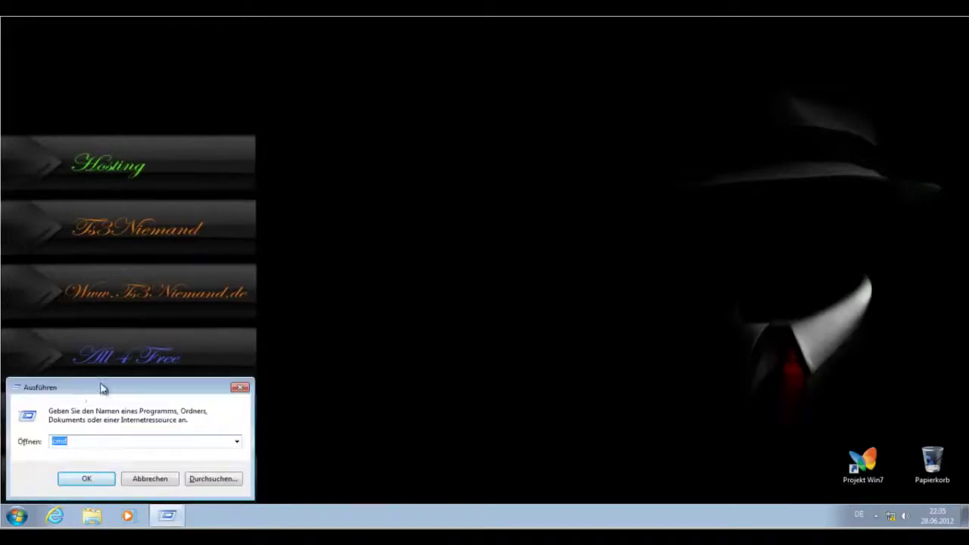
pyautogui.moveTo(83, 384); pyautogui.dragTo(325, 278)
pyautogui.click(333, 339)
pyautogui.moveTo(332, 336); pyautogui.dragTo(279, 336)
pyautogui.click(323, 336)
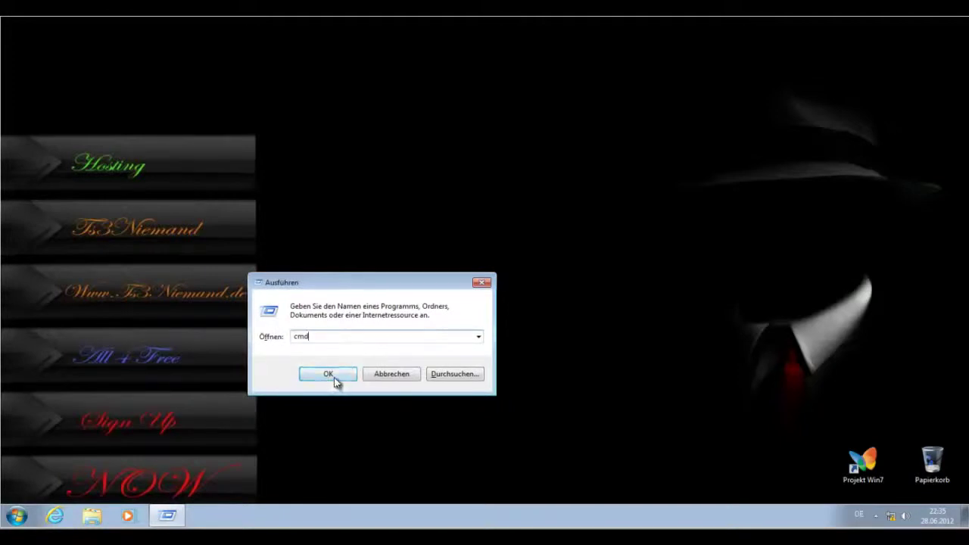
pyautogui.click(335, 378)
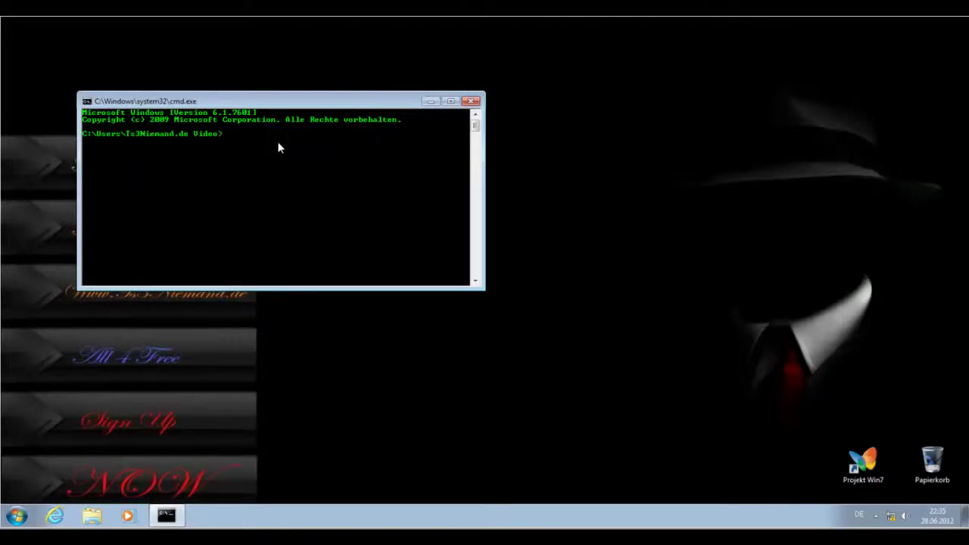
pyautogui.write('net user')
pyautogui.press('Return')
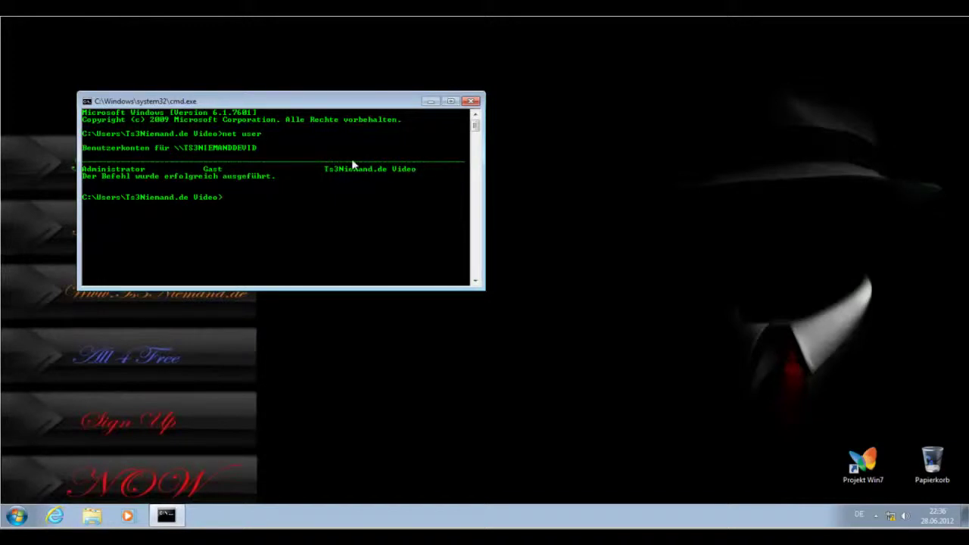
# Open the Konten verwalten page of the user accounts in Systemsteuerung.
pyautogui.click(17, 515)
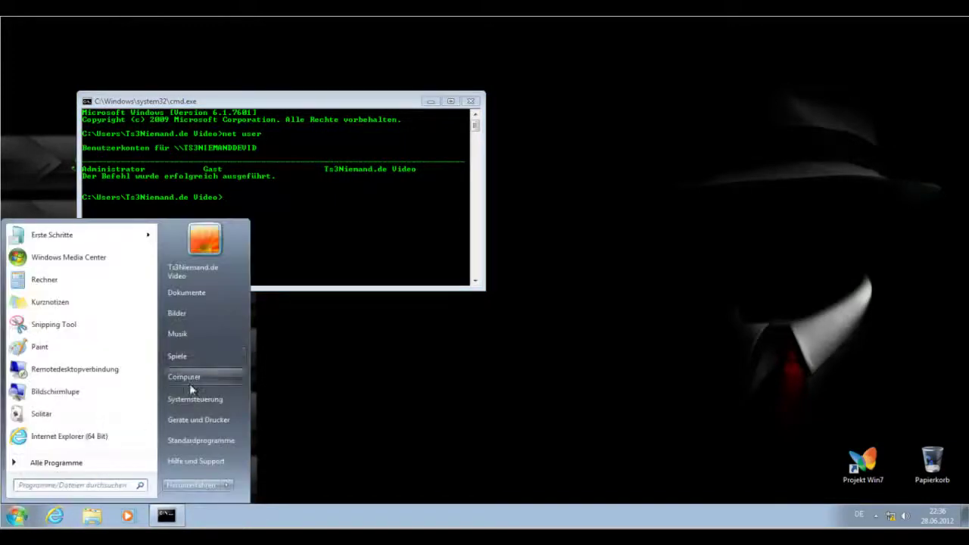
pyautogui.click(190, 402)
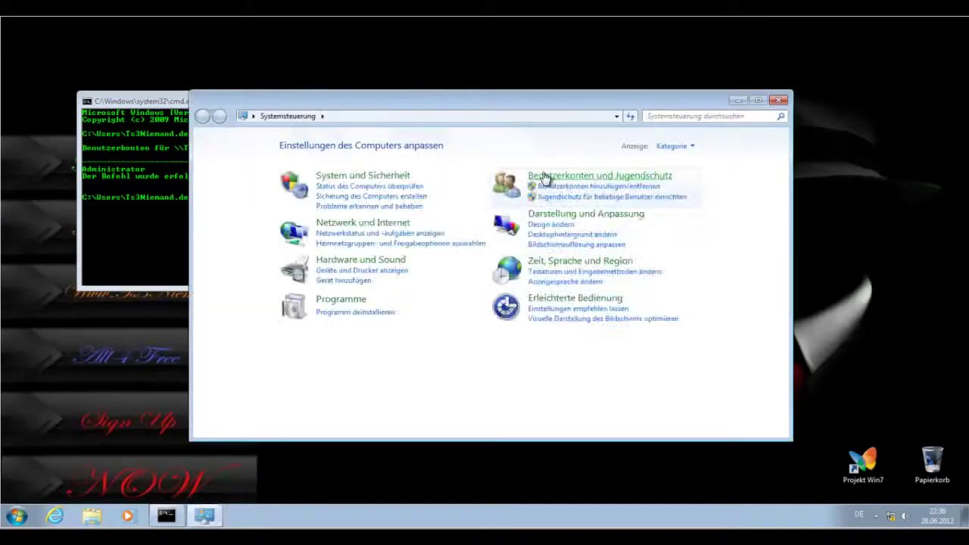
pyautogui.click(590, 175)
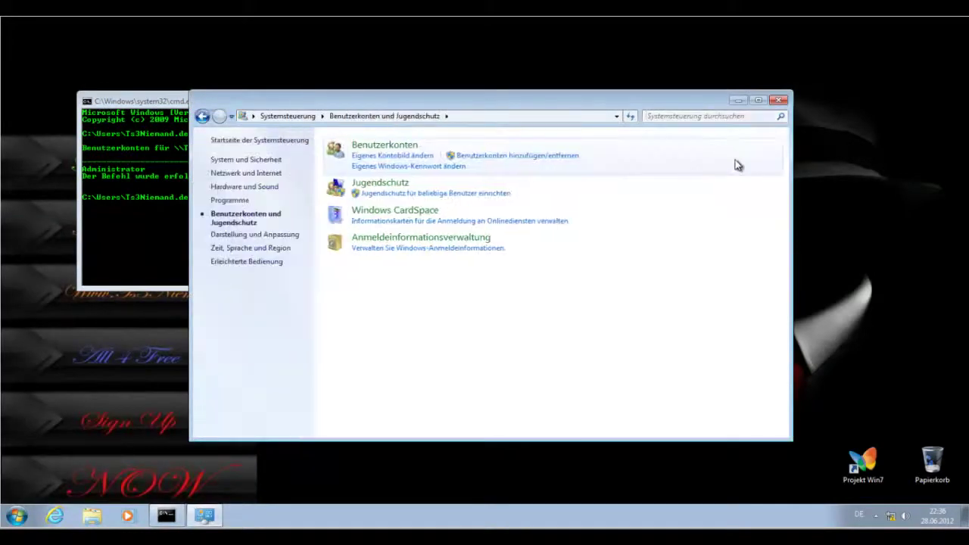
pyautogui.click(384, 146)
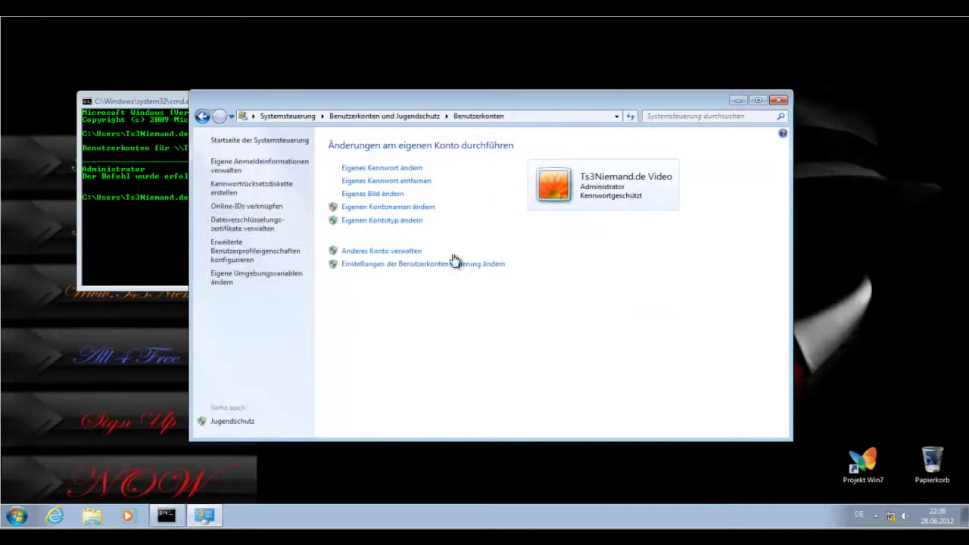
pyautogui.click(390, 253)
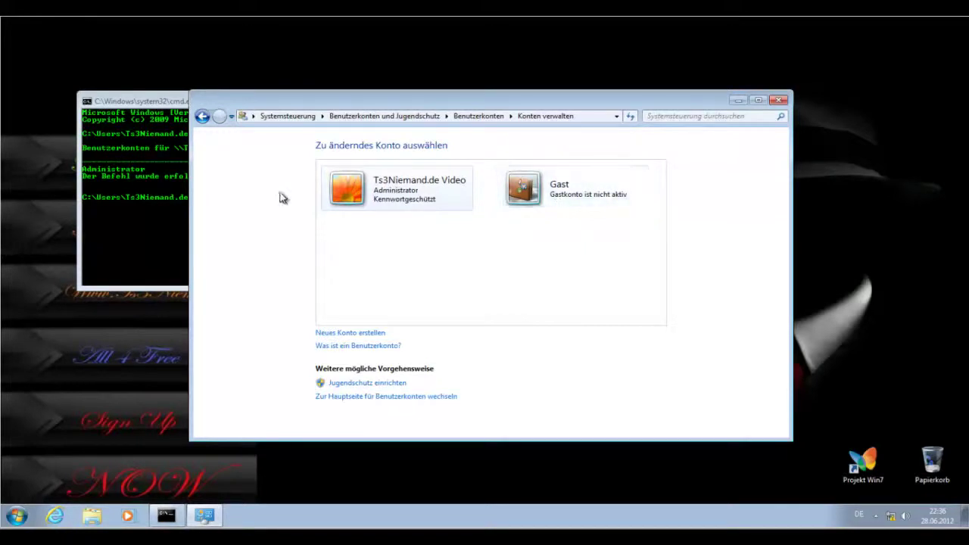
# Compare the manageable accounts with the net user list in the command prompt, and close Systemsteuerung.
pyautogui.click(129, 206)
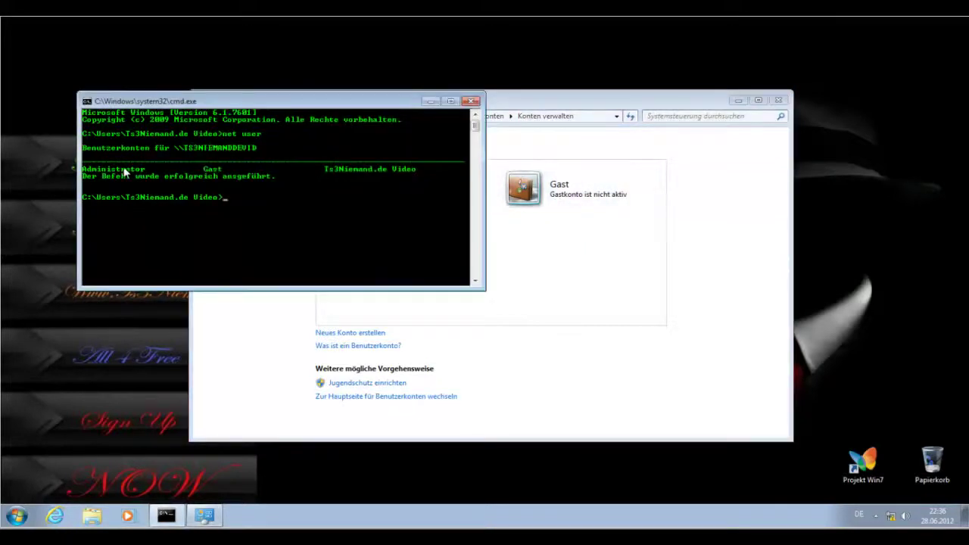
pyautogui.click(553, 282)
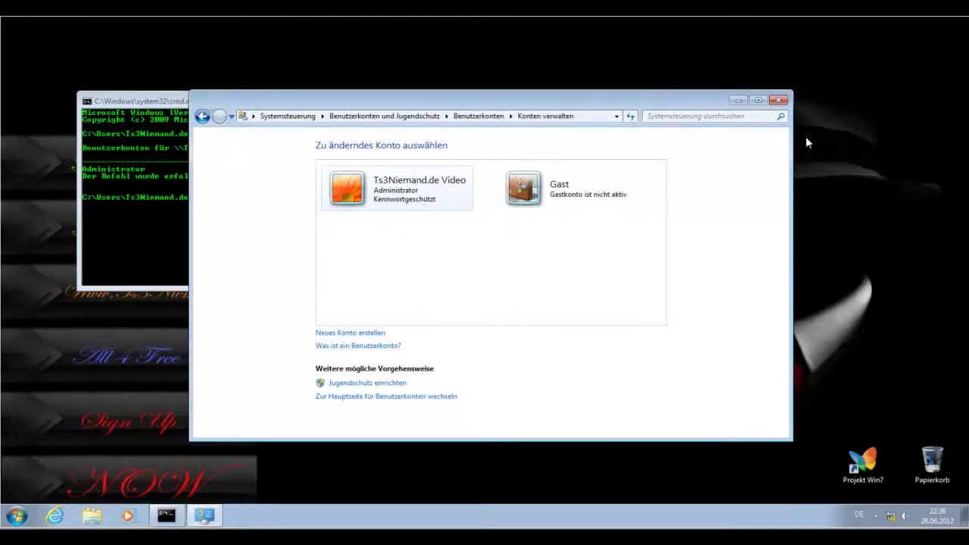
pyautogui.click(779, 100)
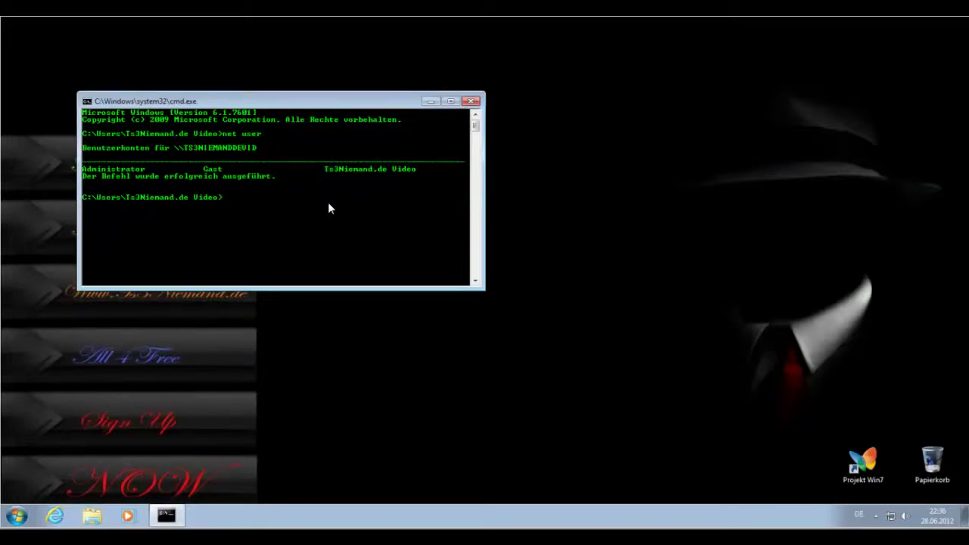
# Enter net user Admin at the command prompt.
pyautogui.write('net user')
pyautogui.write('Admin')
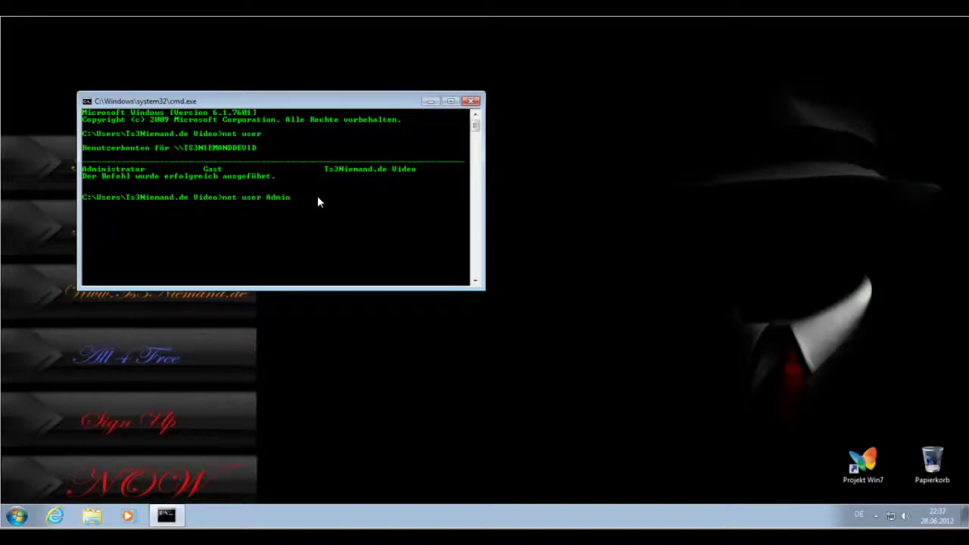
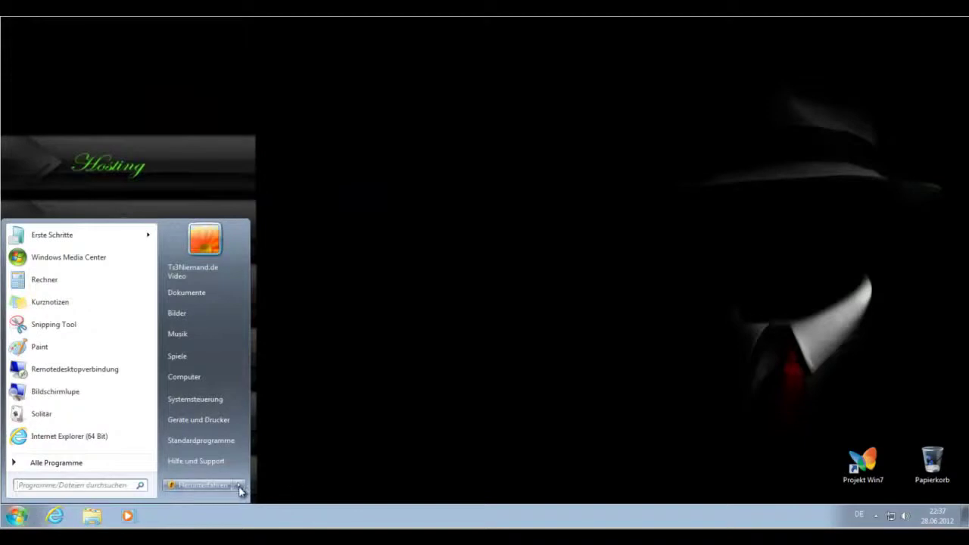
# Restart the computer and boot Windows 7 in Abgesicherter Modus from the advanced start options.
pyautogui.click(239, 485)
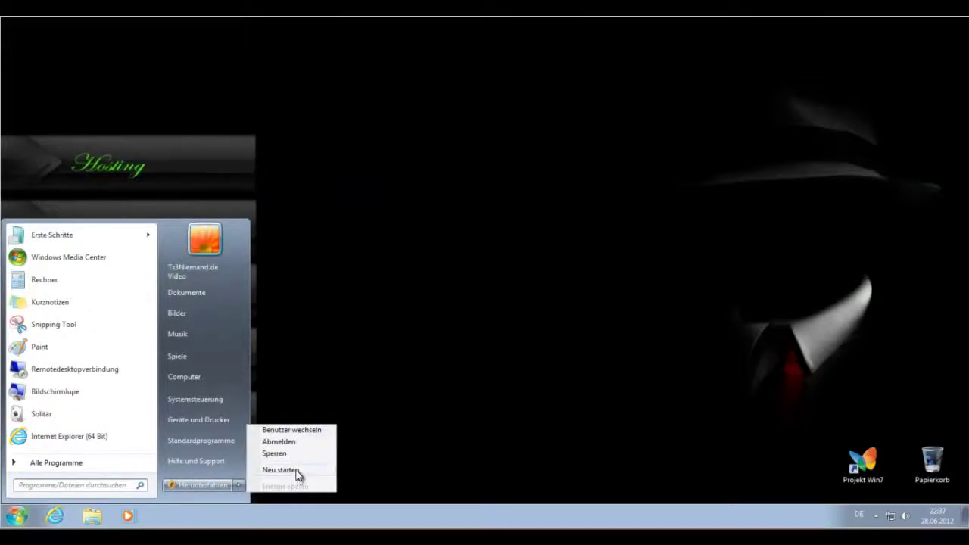
pyautogui.click(296, 468)
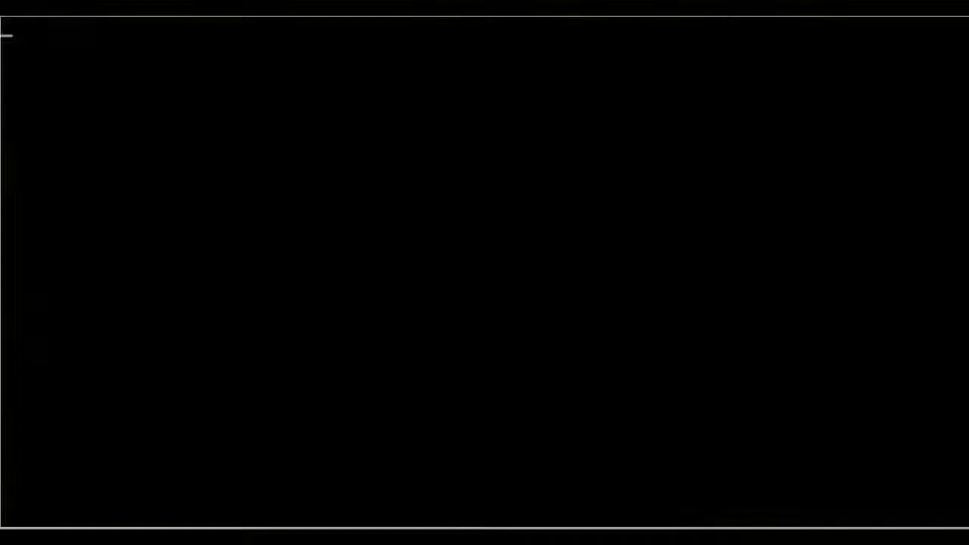
pyautogui.press('F8')
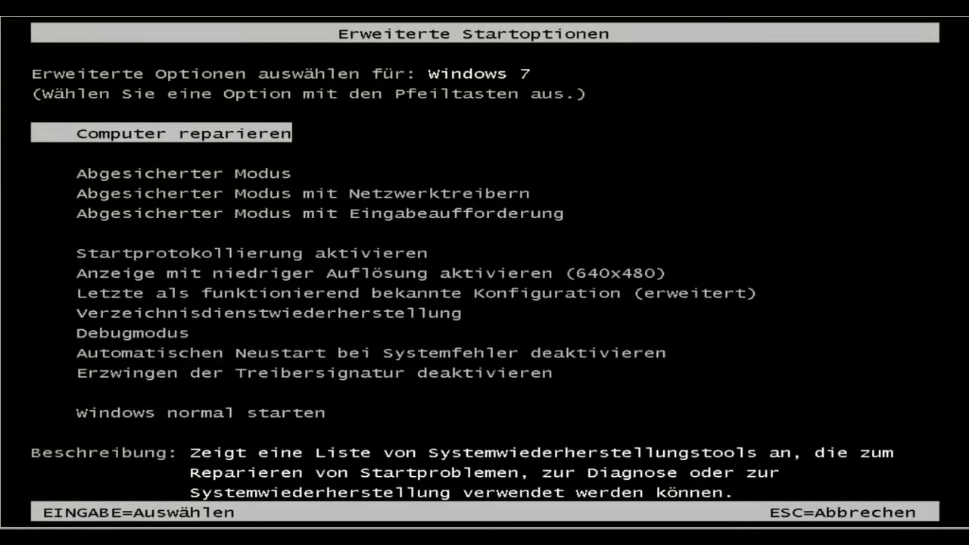
pyautogui.press('Down')
pyautogui.press('Down')
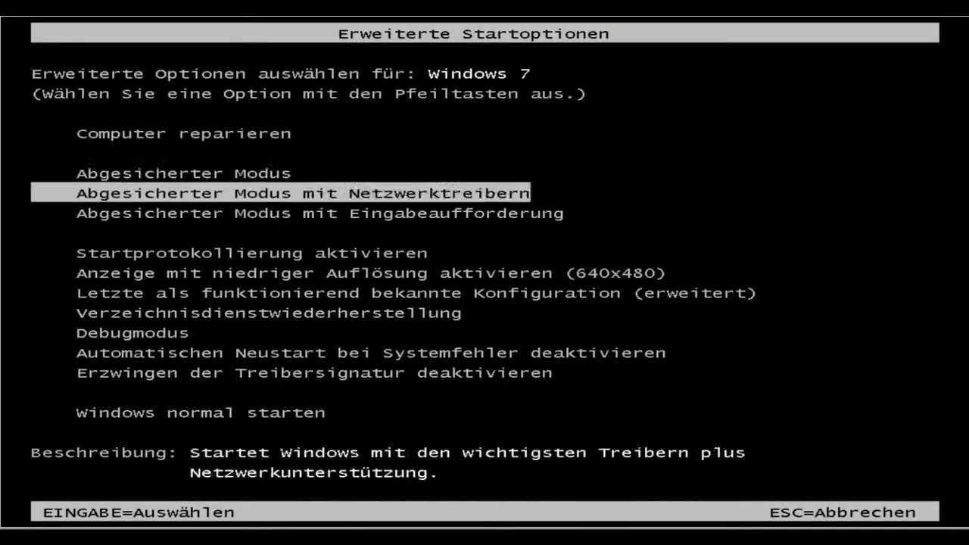
pyautogui.press('Up')
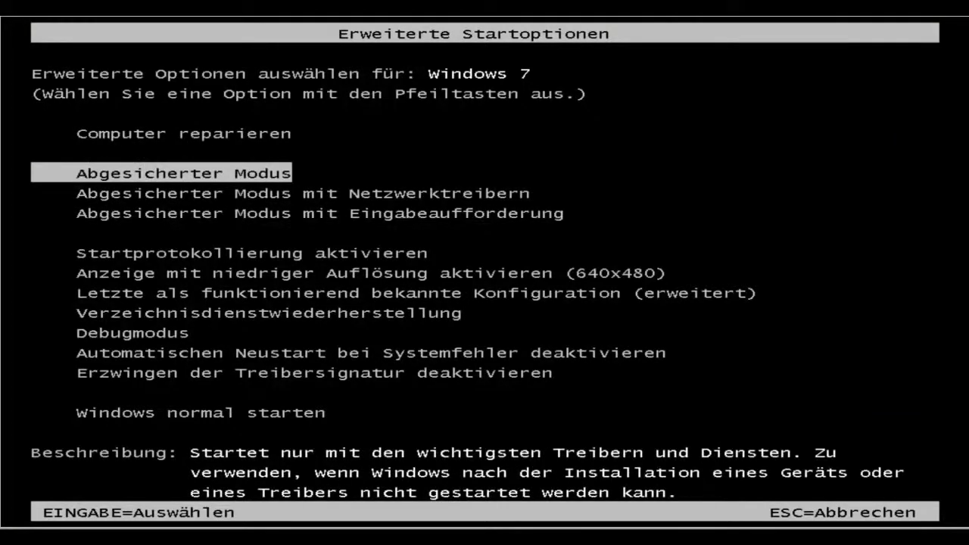
pyautogui.press('Return')
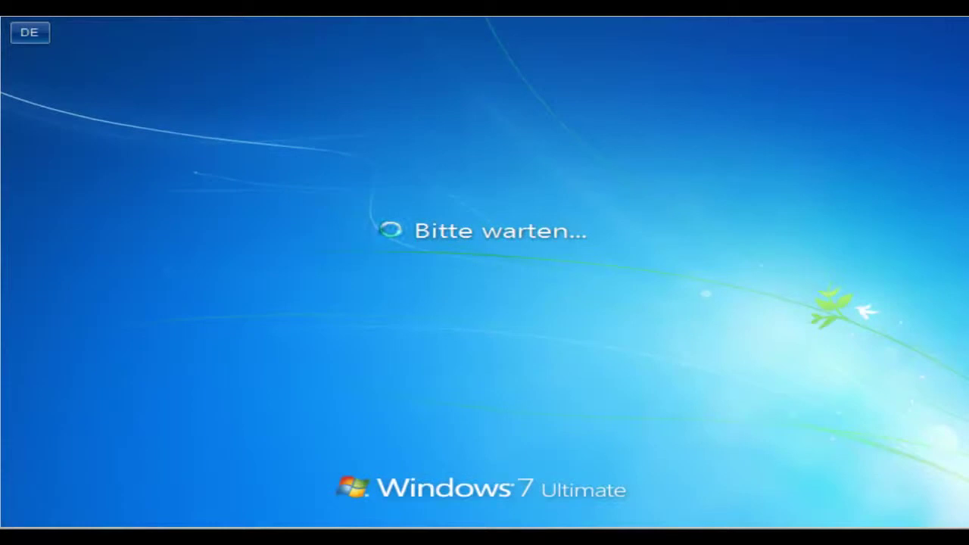
# Sign in to Windows with the account password.
pyautogui.click(446, 379)
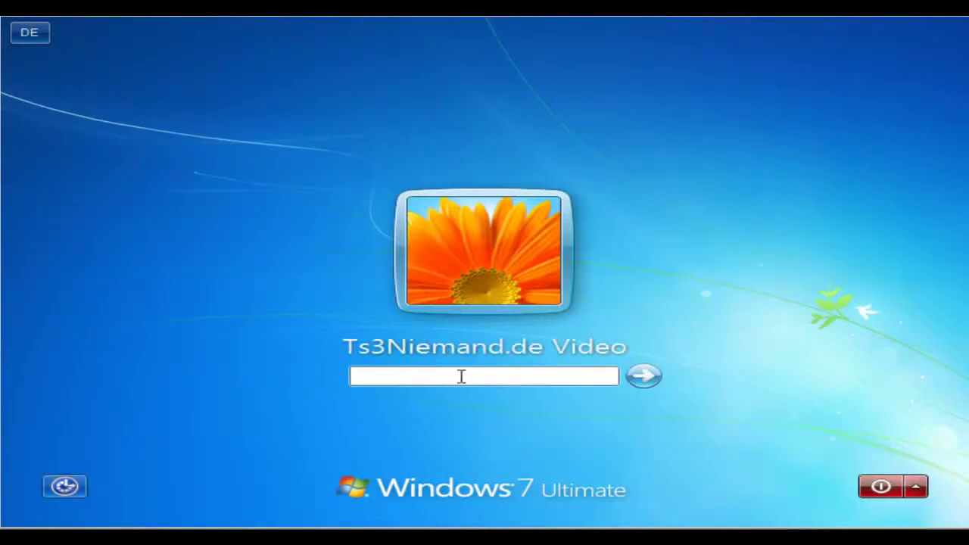
pyautogui.write('******')
pyautogui.press('Return')
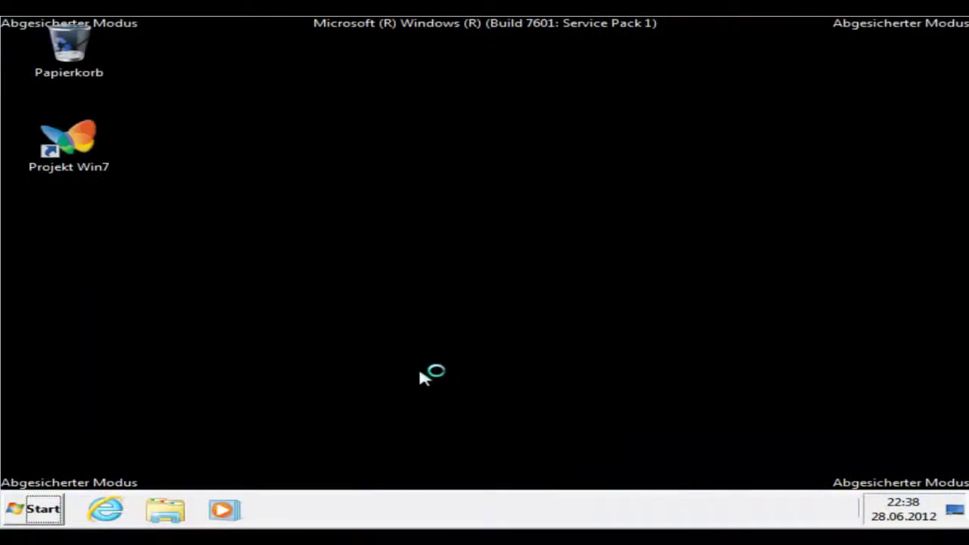
# Open the desktop's Bildschirmauflösung settings, apply a resolution of 1152 × 864 and keep the change.
pyautogui.rightClick(278, 288)
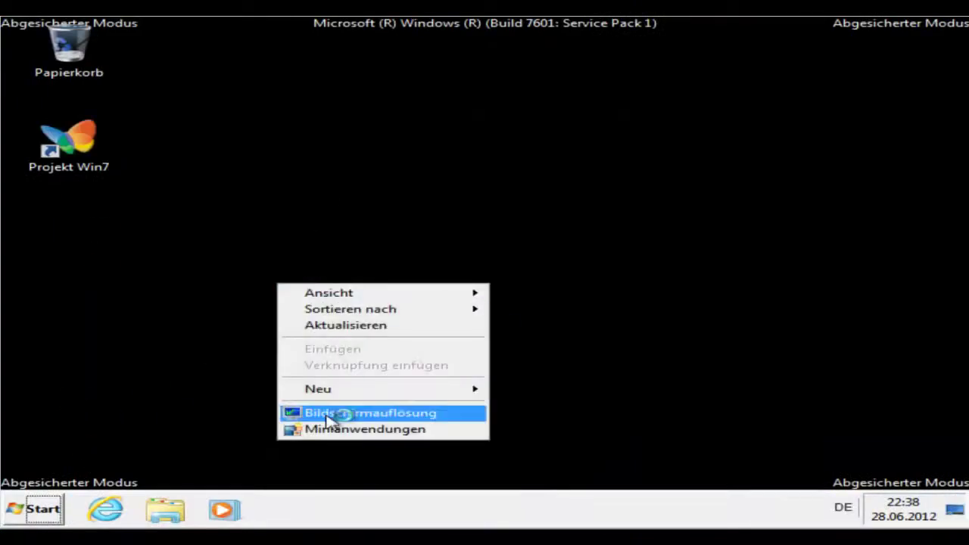
pyautogui.click(385, 413)
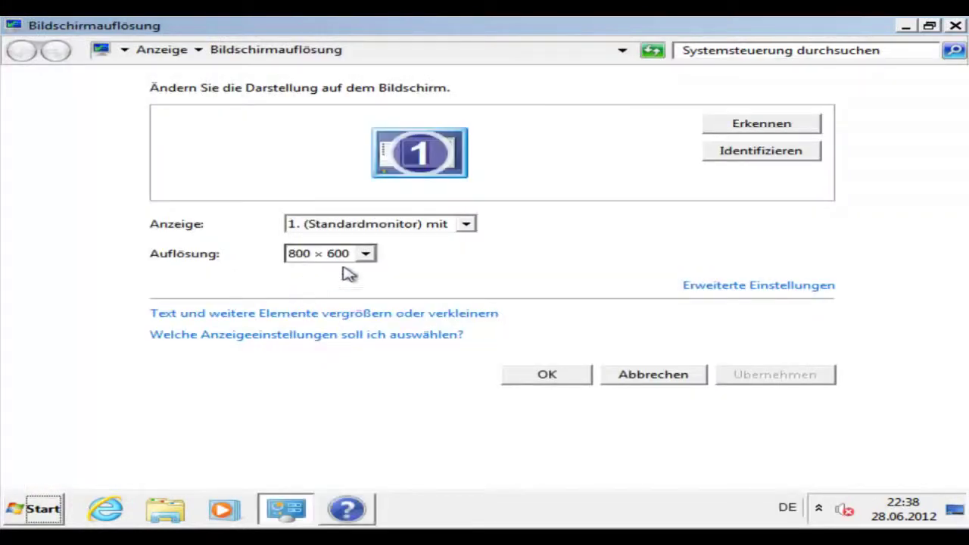
pyautogui.click(341, 258)
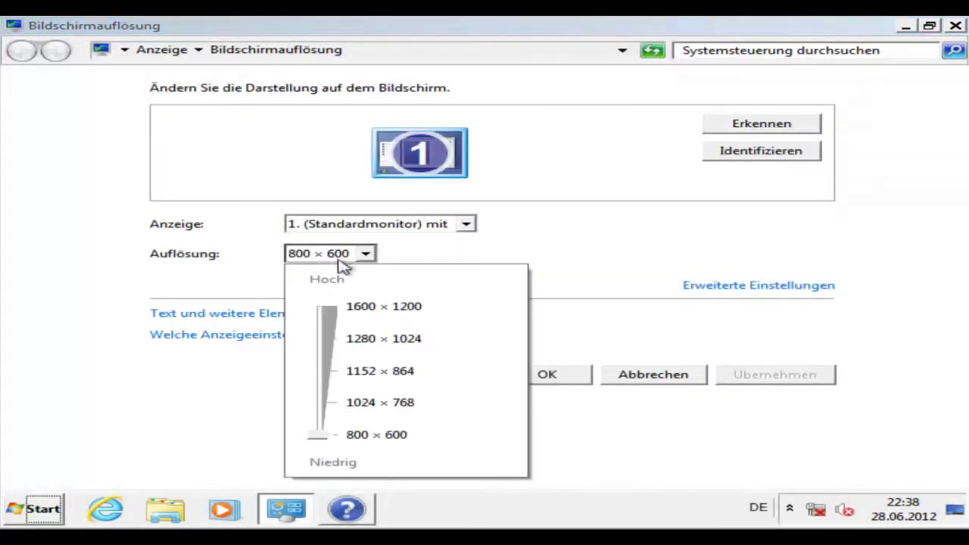
pyautogui.click(337, 384)
pyautogui.click(739, 375)
pyautogui.click(746, 382)
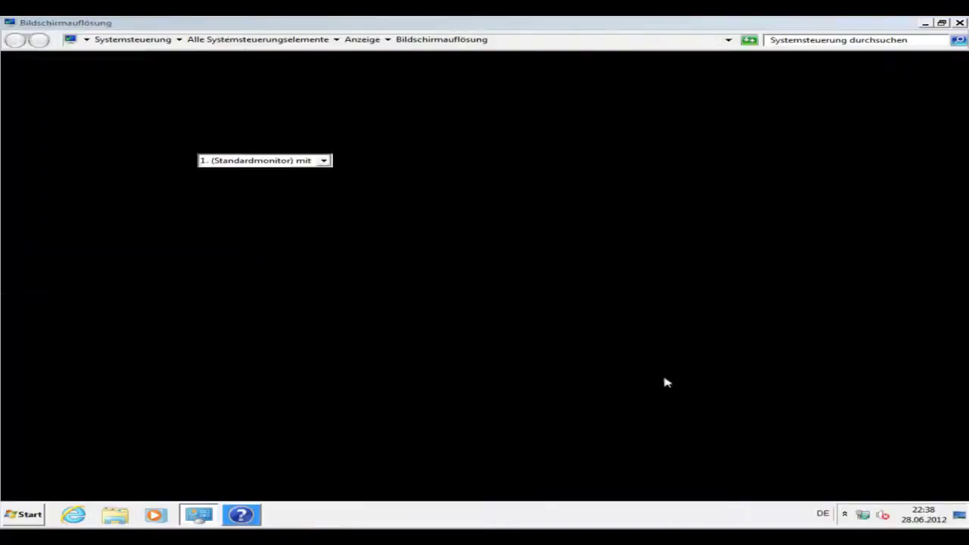
pyautogui.click(439, 258)
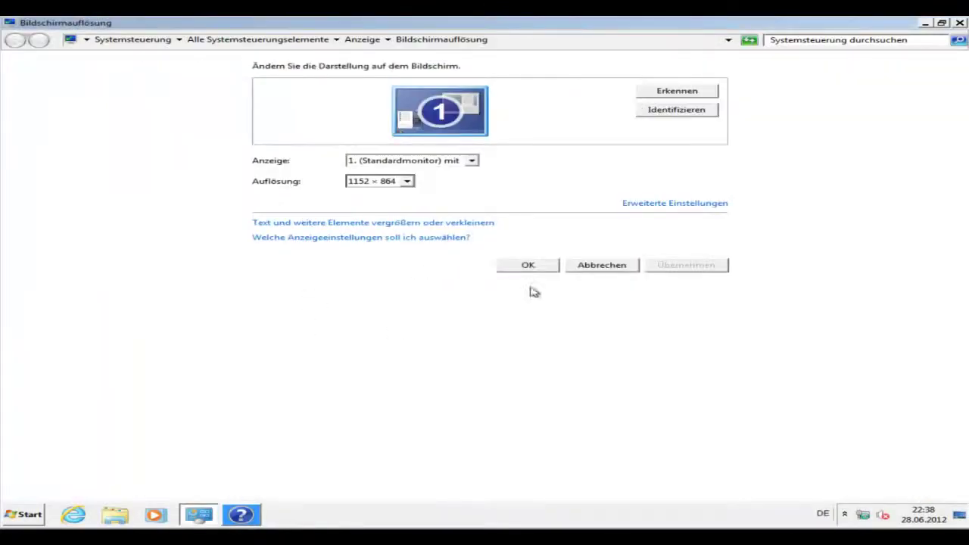
# Set the screen resolution to 1280 × 1024, keep the change, and close the settings and the safe mode help window.
pyautogui.click(406, 181)
pyautogui.click(397, 244)
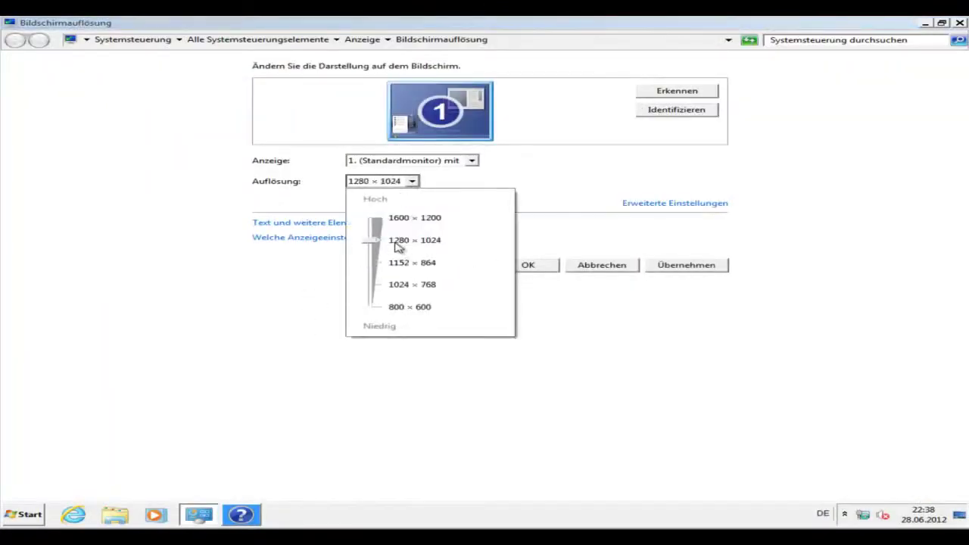
pyautogui.click(683, 271)
pyautogui.click(686, 272)
pyautogui.click(437, 261)
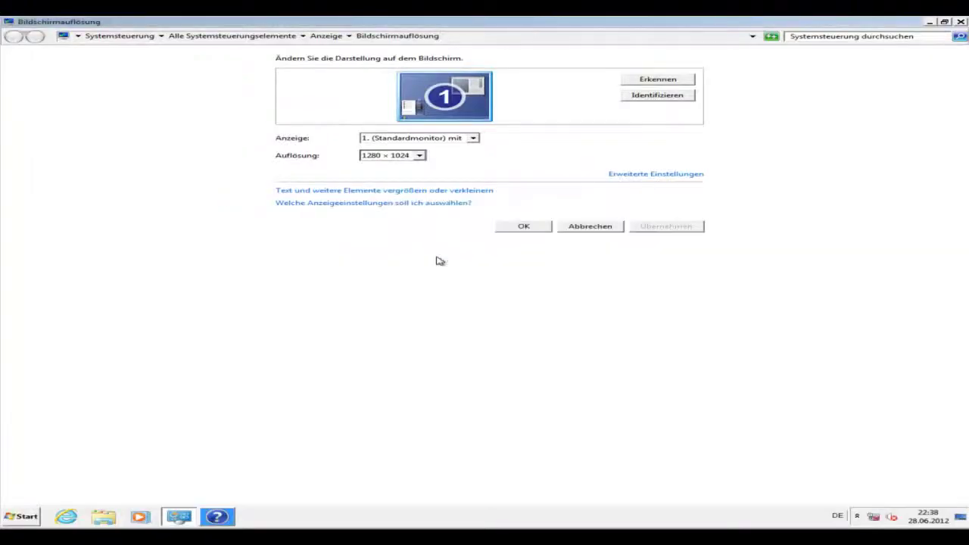
pyautogui.click(523, 227)
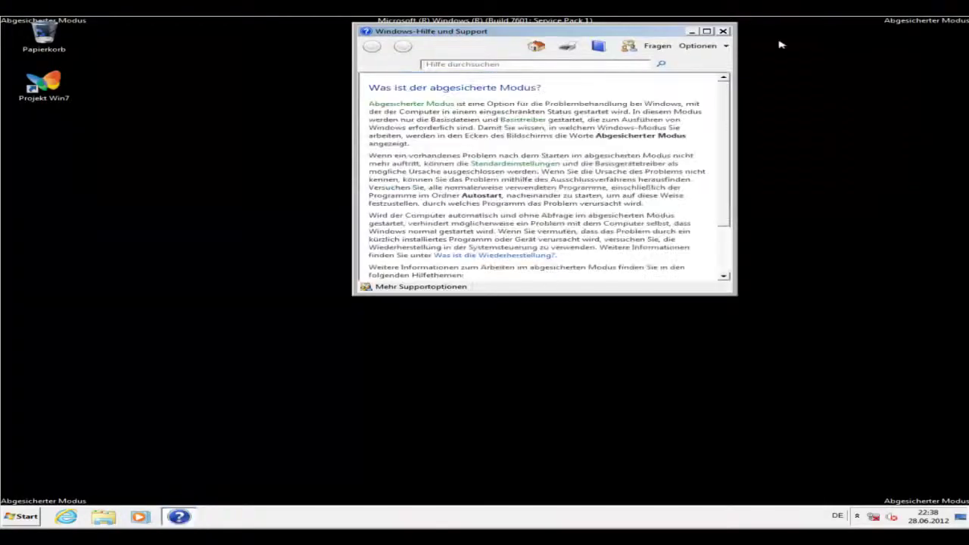
pyautogui.click(723, 31)
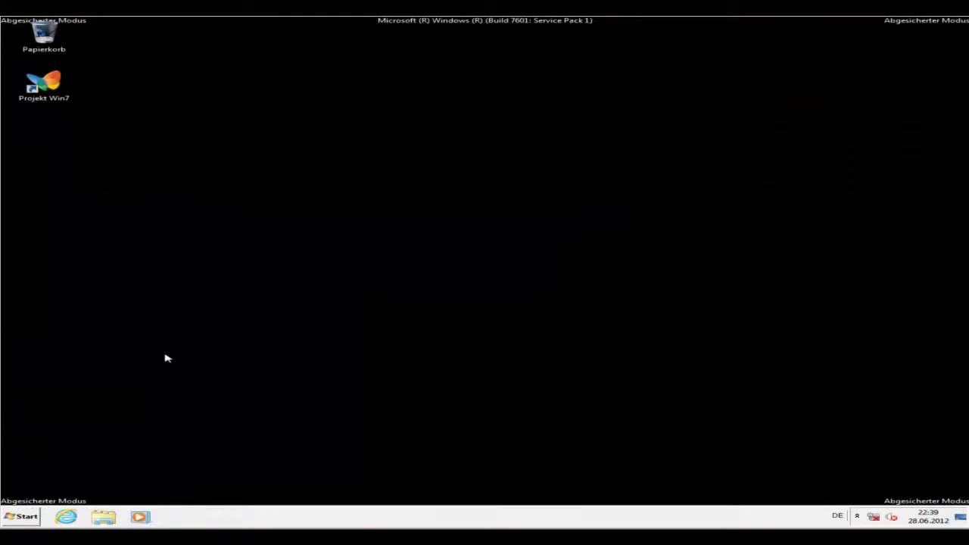
# Open a command prompt and run net user Administrator /active:yes to enable the built-in Administrator account.
pyautogui.press('super+r')
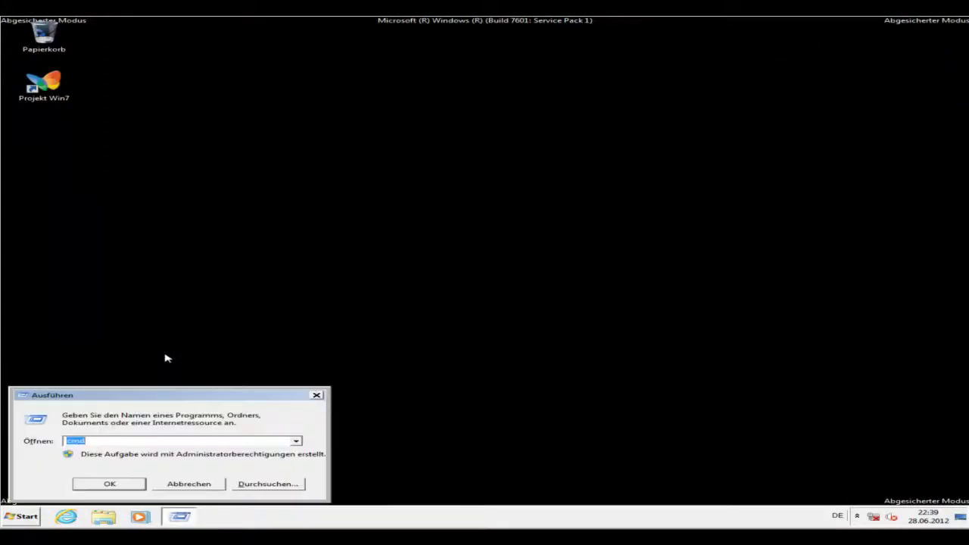
pyautogui.click(96, 485)
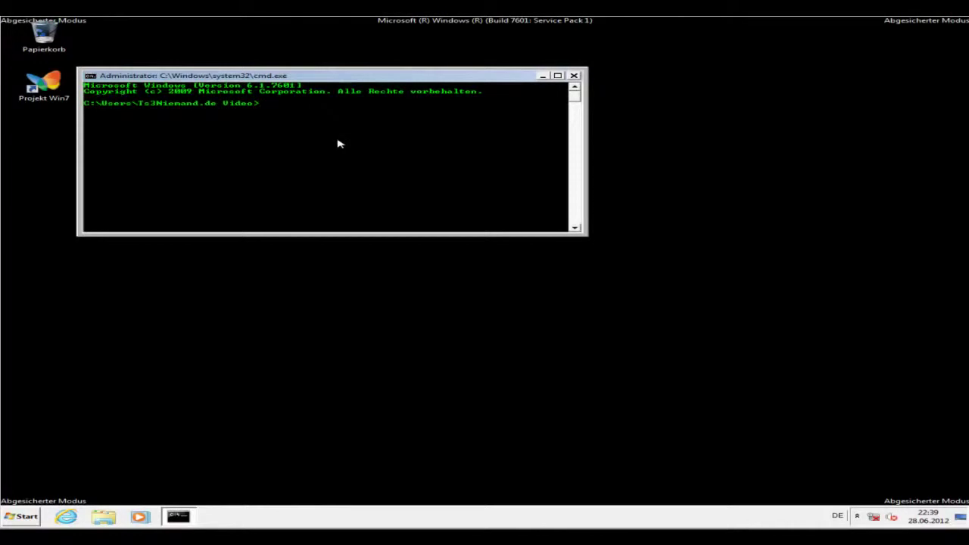
pyautogui.write('net user')
pyautogui.press('BackSpace')
pyautogui.press('BackSpace')
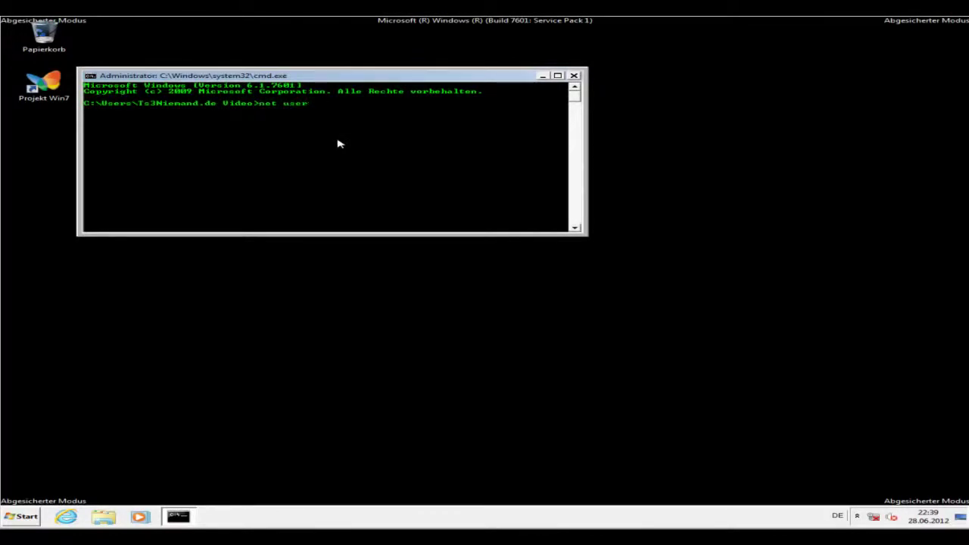
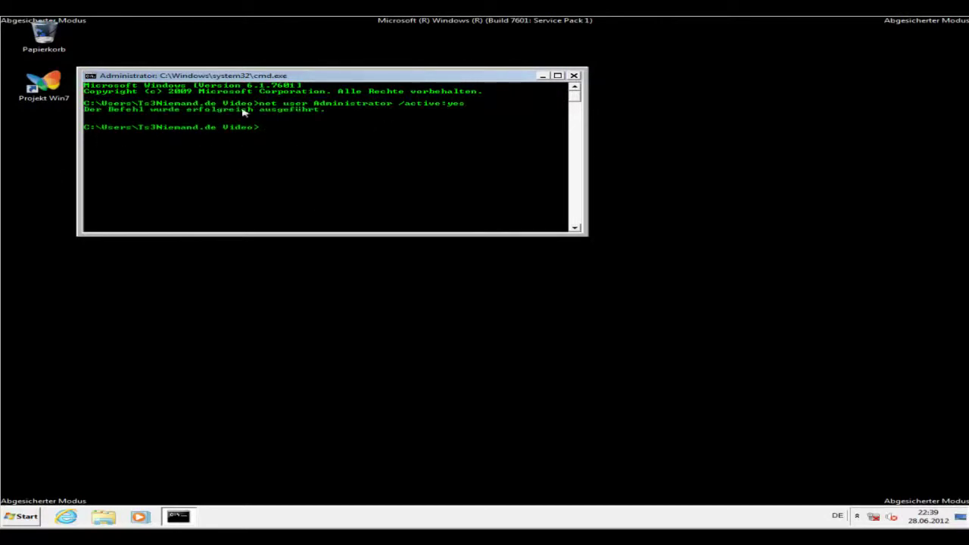
pyautogui.moveTo(265, 76); pyautogui.dragTo(340, 212)
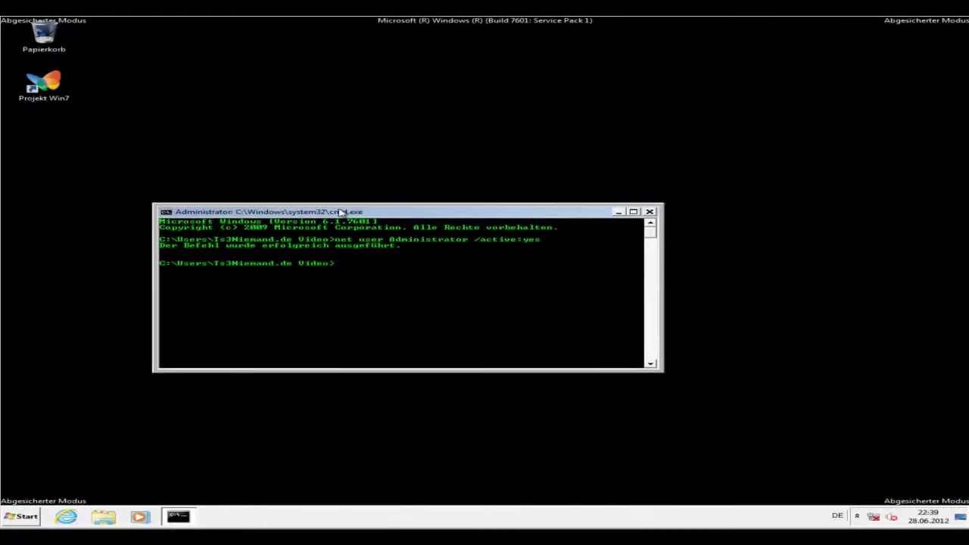
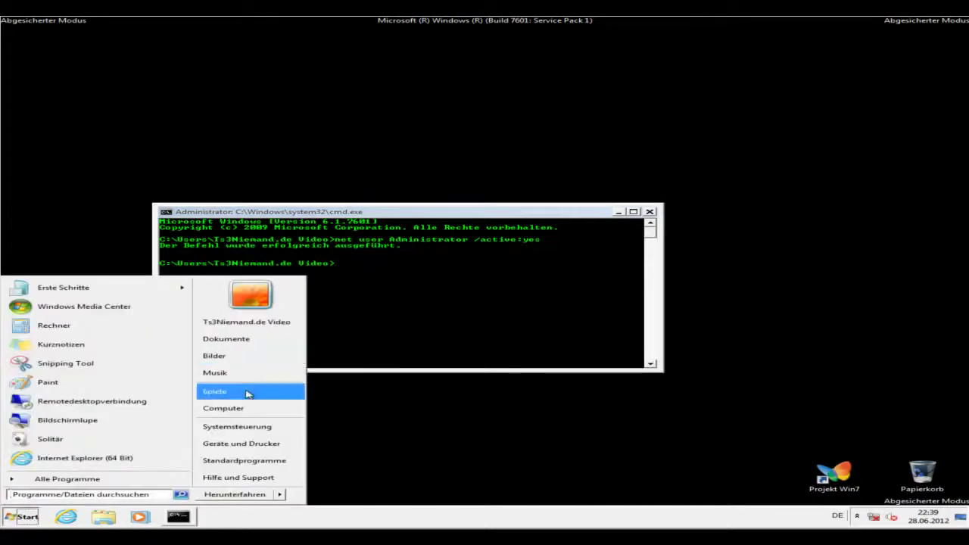
# Open the Administrator account's change page in the Systemsteuerung user account management.
pyautogui.click(267, 427)
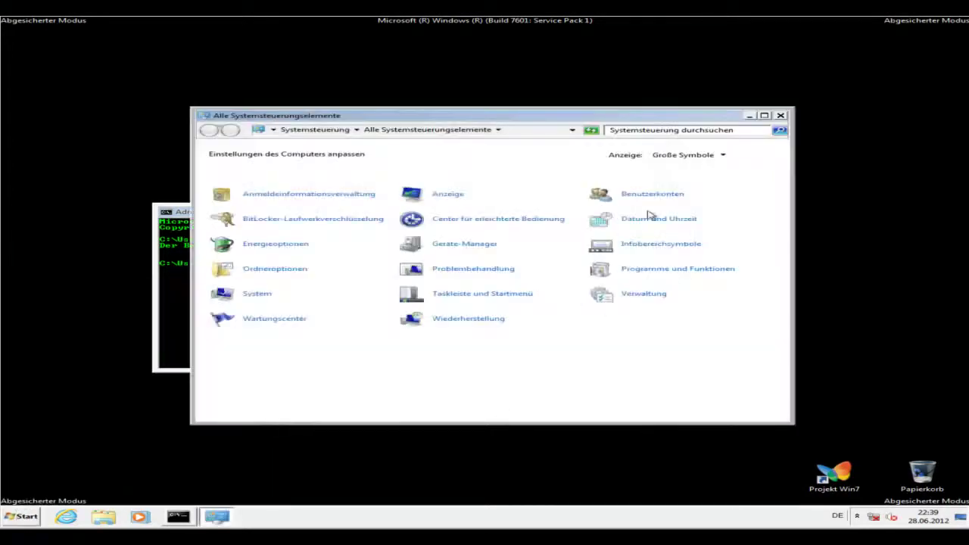
pyautogui.click(658, 196)
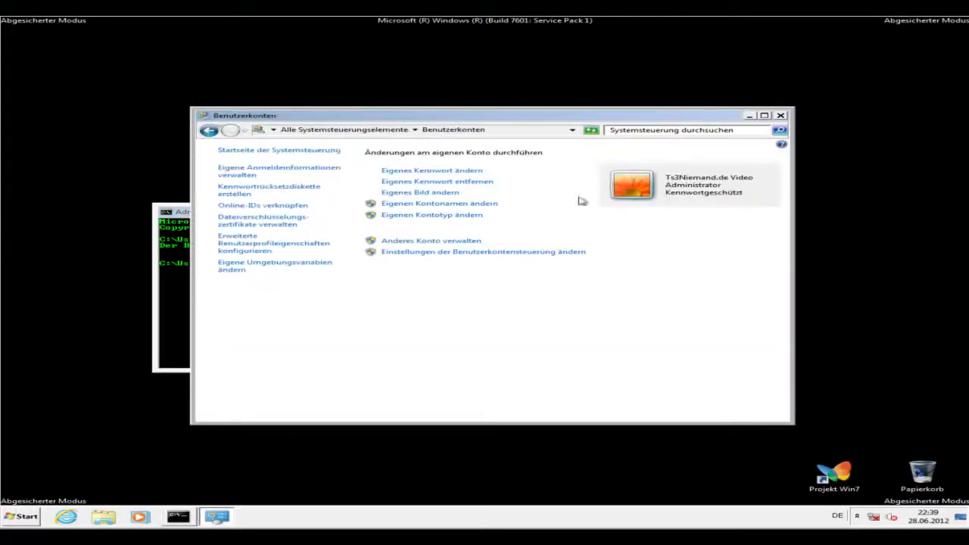
pyautogui.click(459, 241)
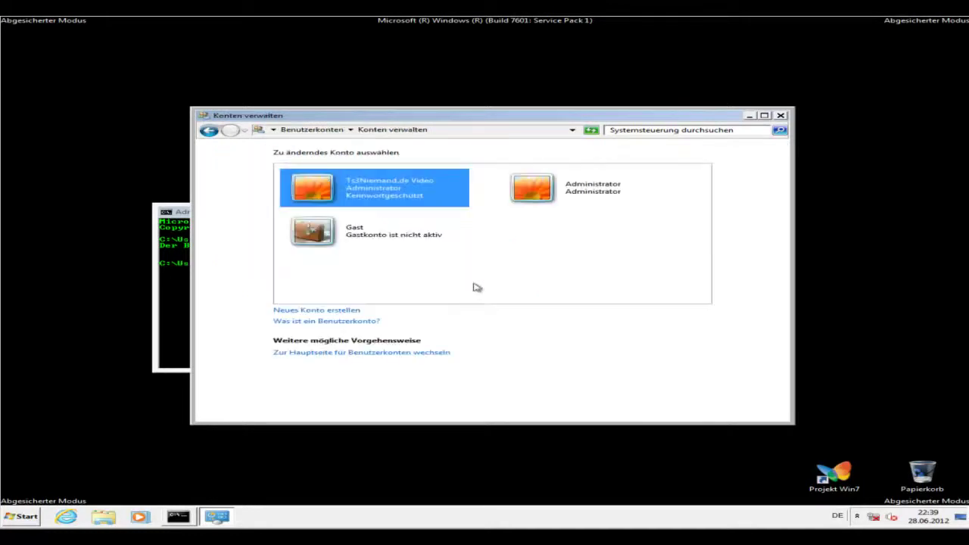
pyautogui.click(515, 202)
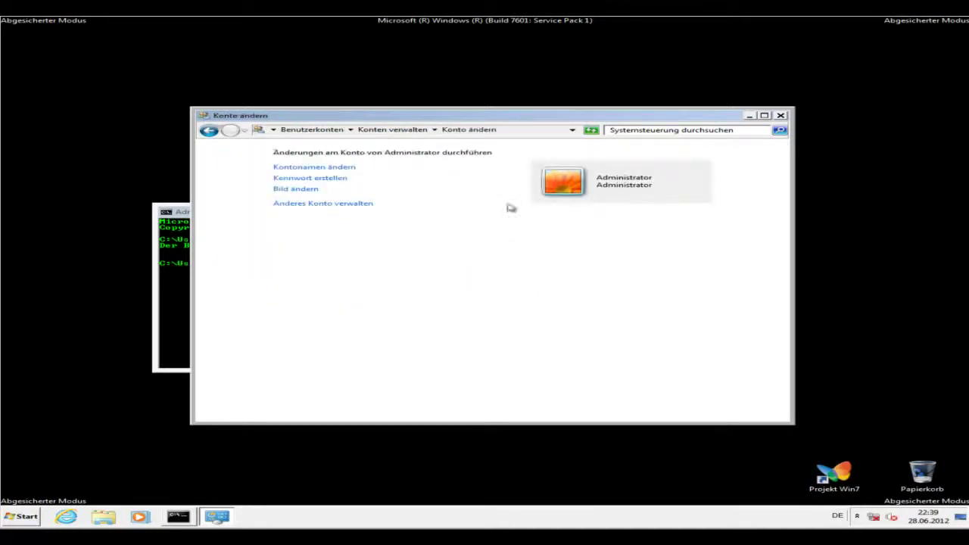
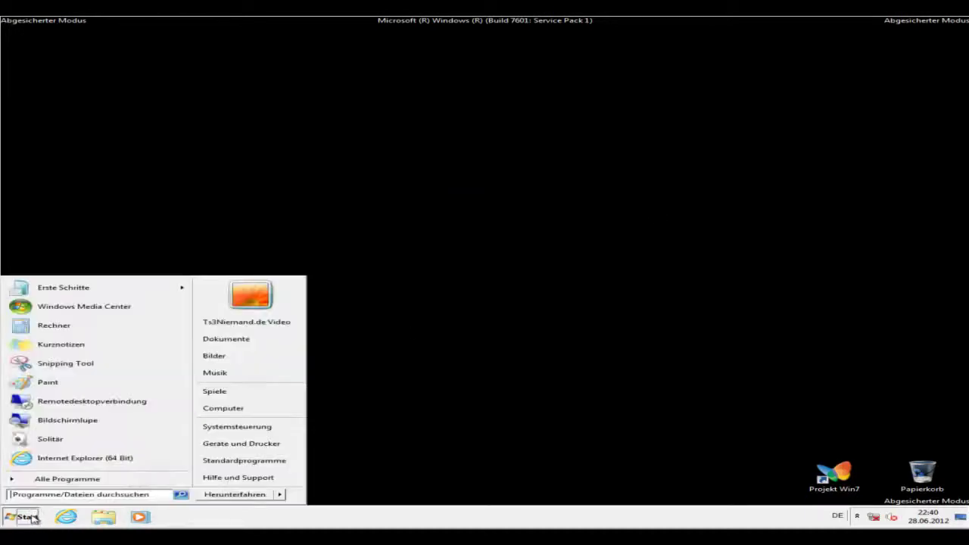
# Switch to the Windows sign-in screen and restart the computer from there into normal mode.
pyautogui.moveTo(280, 496)
pyautogui.click(379, 461)
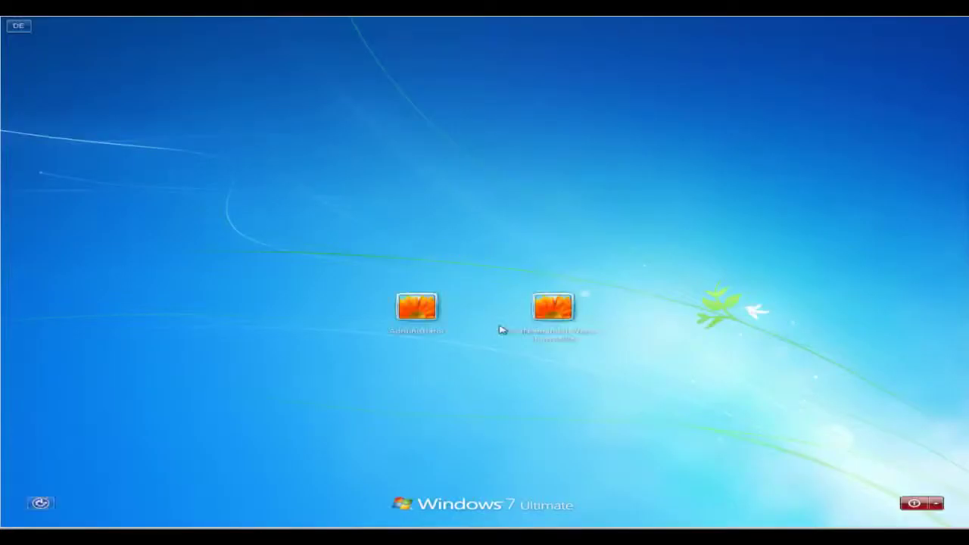
pyautogui.click(566, 327)
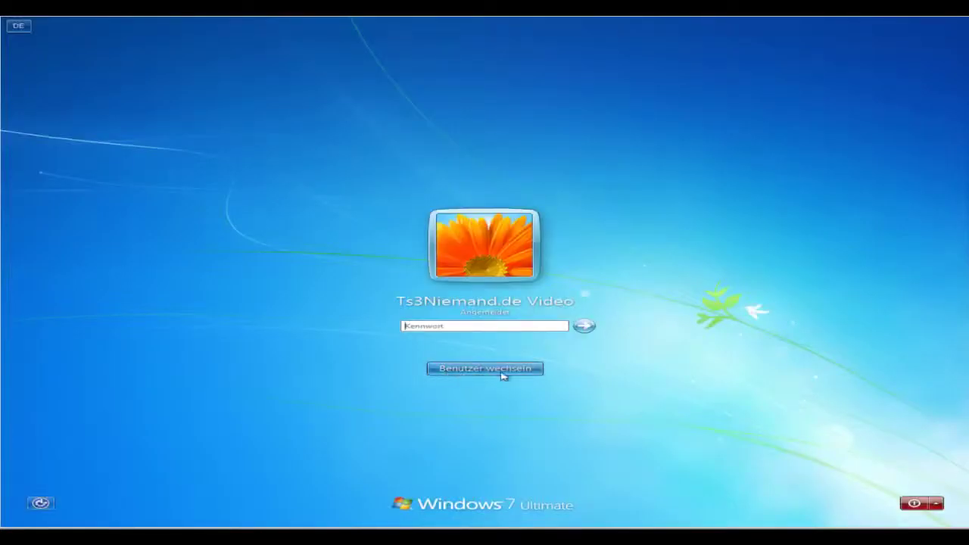
pyautogui.click(935, 506)
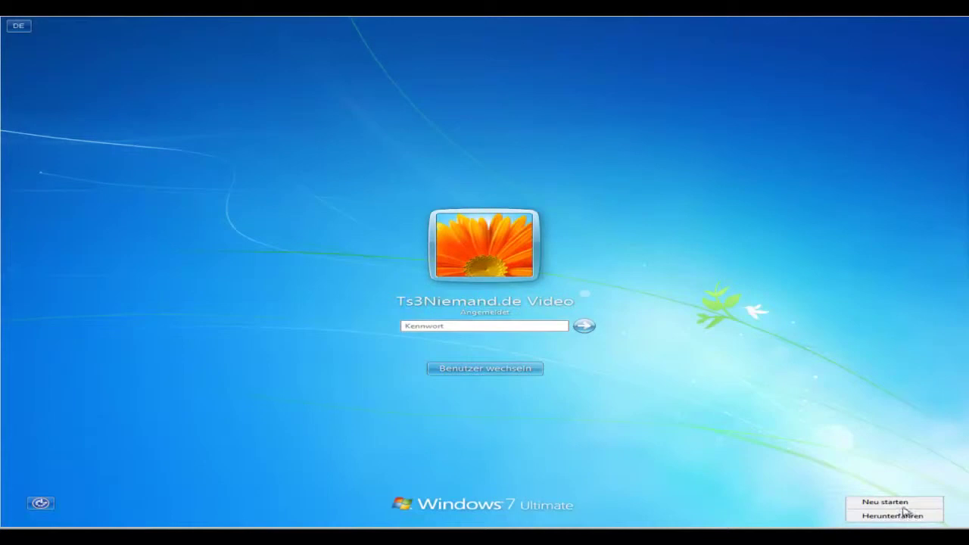
pyautogui.click(901, 503)
pyautogui.click(447, 368)
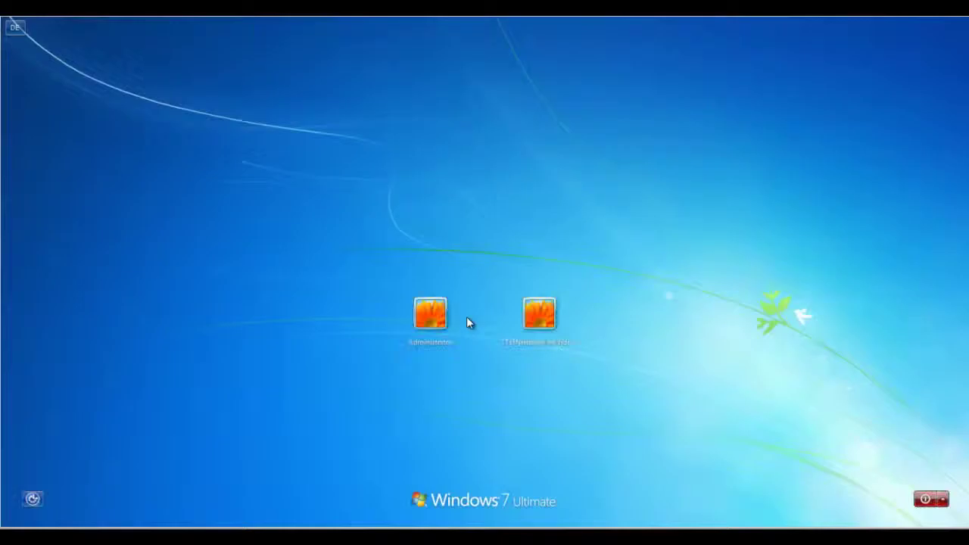
# Choose the Administrator account on the sign-in screen and sign in with its account password.
pyautogui.click(540, 318)
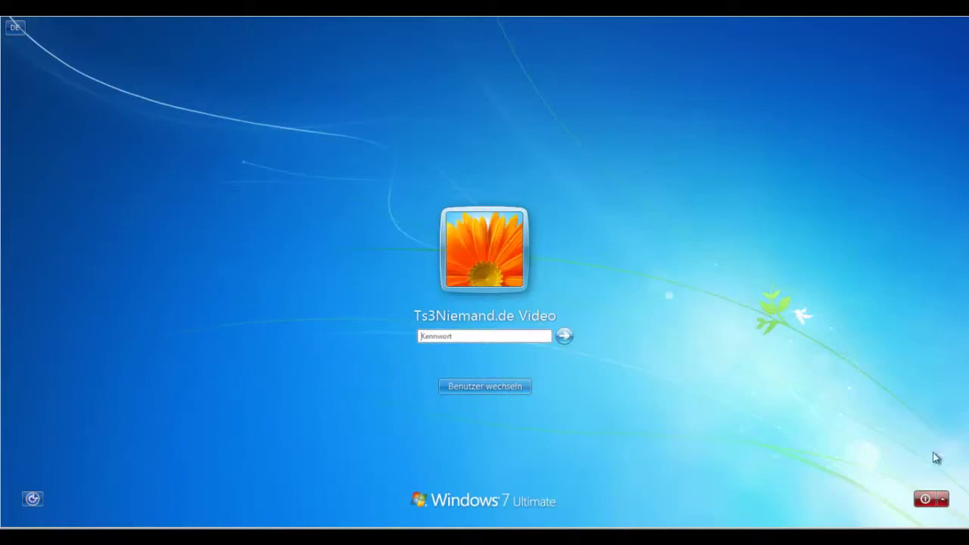
pyautogui.click(489, 388)
pyautogui.click(434, 321)
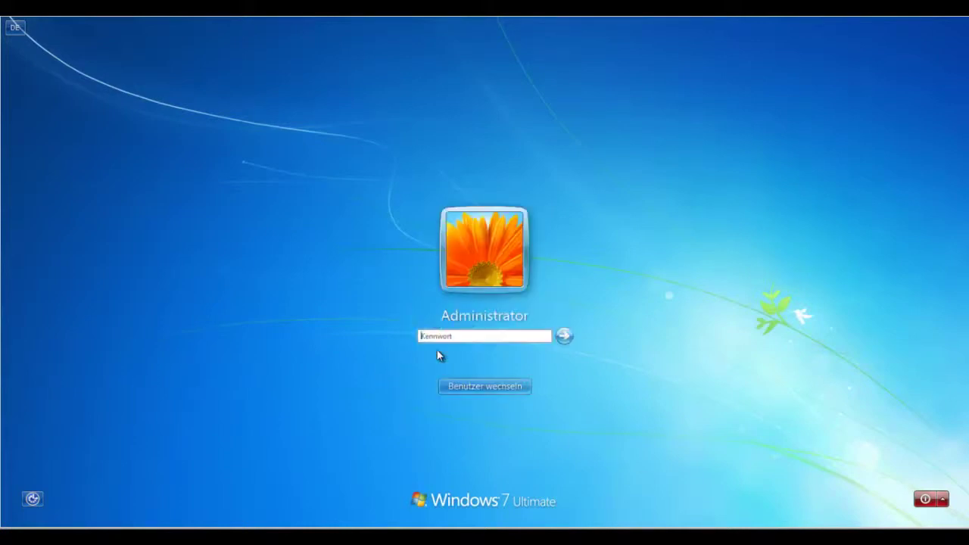
pyautogui.click(459, 336)
pyautogui.write('****')
pyautogui.press('Return')
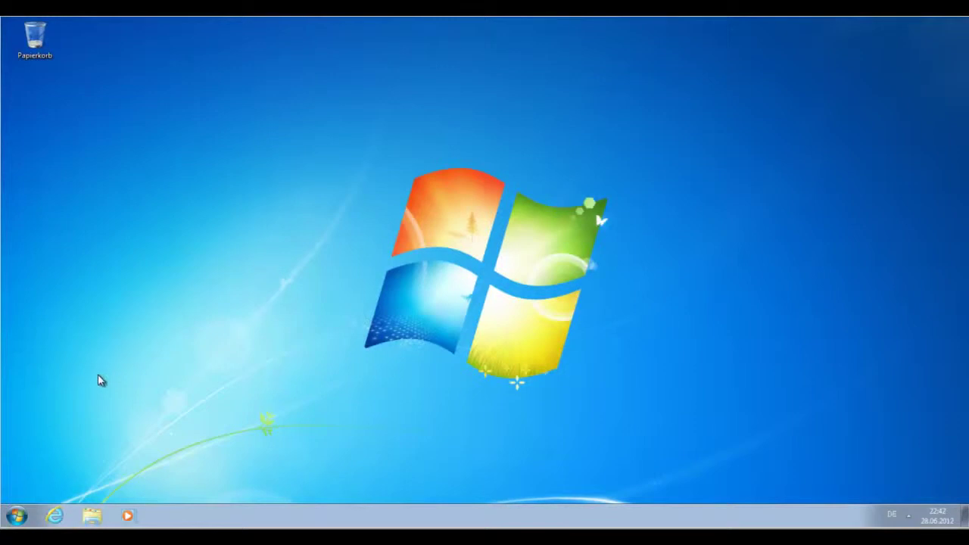
# Open the Konten verwalten list under Benutzerkonten in the Systemsteuerung.
pyautogui.click(18, 516)
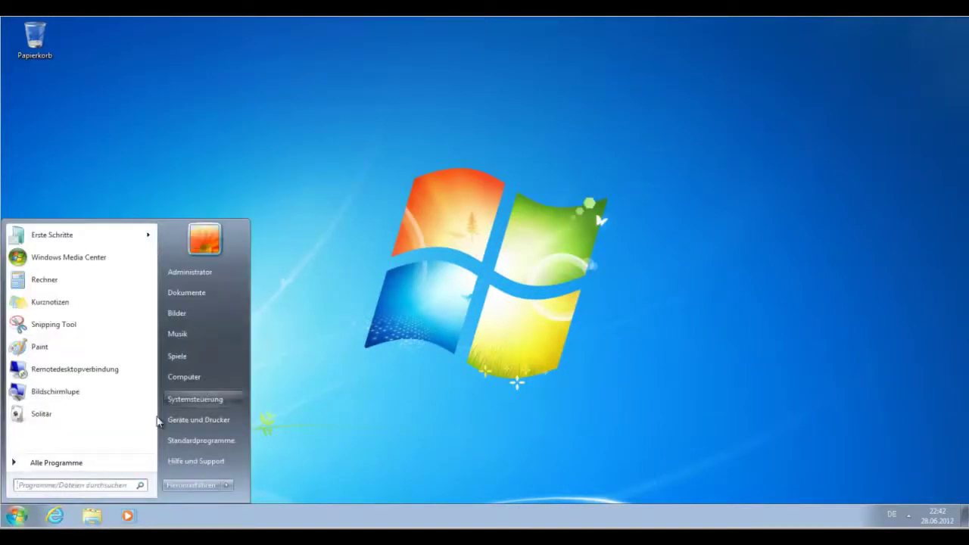
pyautogui.click(201, 400)
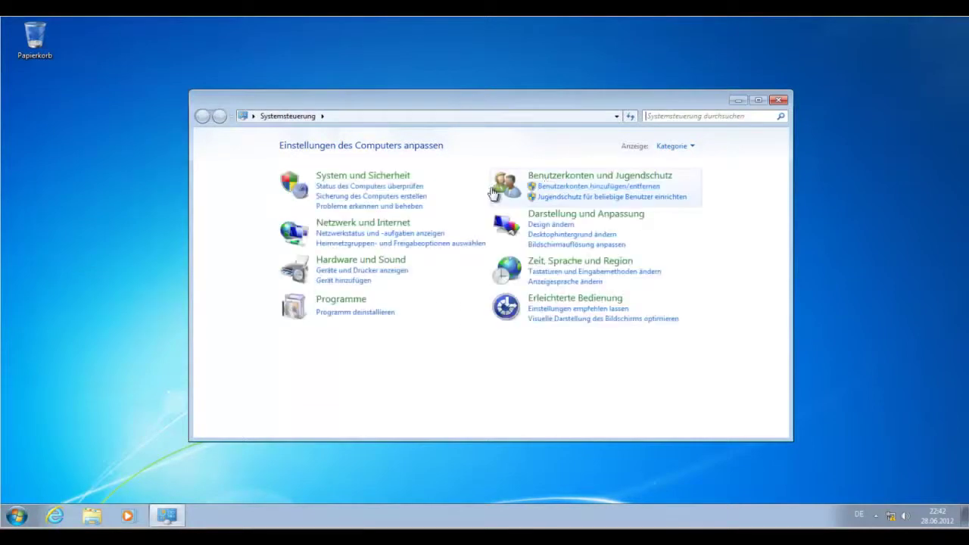
pyautogui.click(598, 178)
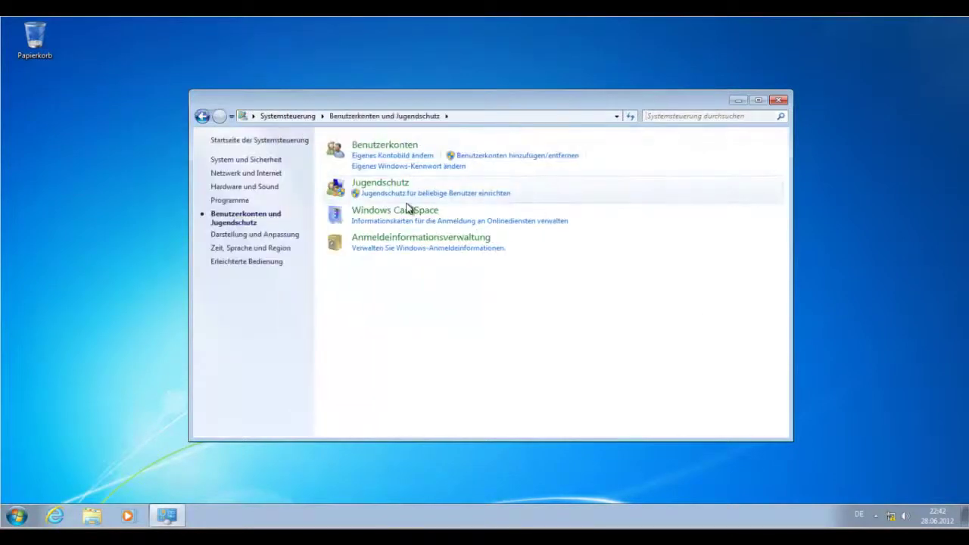
pyautogui.click(388, 146)
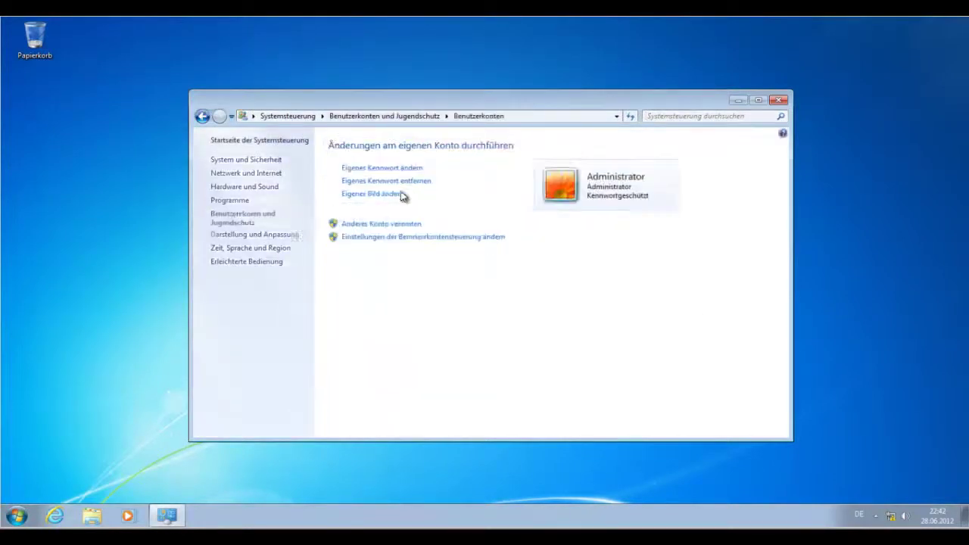
pyautogui.click(377, 225)
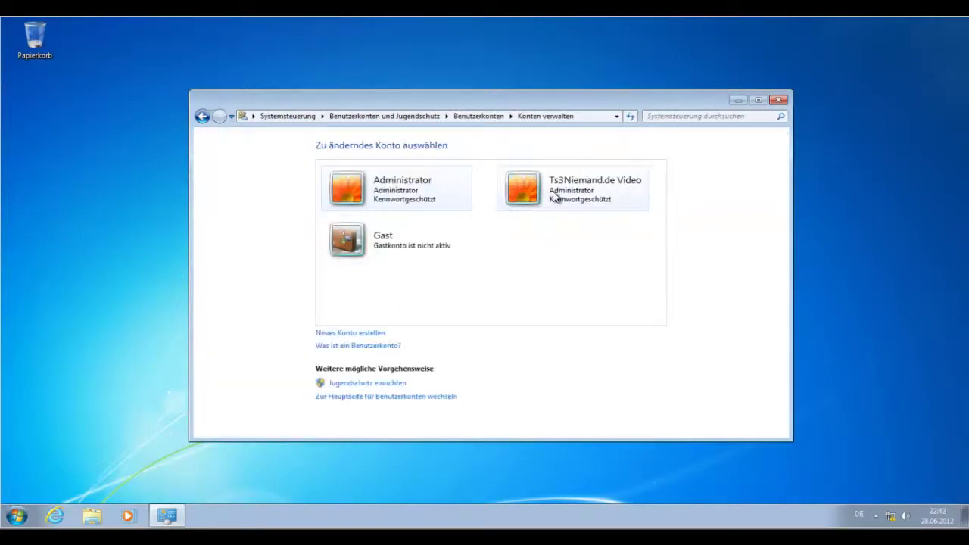
# Delete the Ts3Niemand.de Video account together with its files, leave the guest account off and close the account management.
pyautogui.click(553, 197)
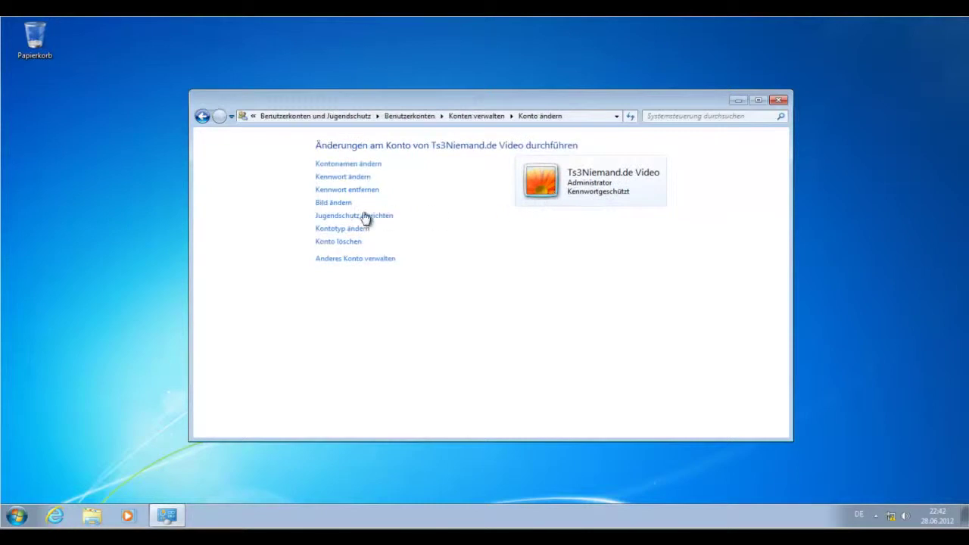
pyautogui.click(339, 243)
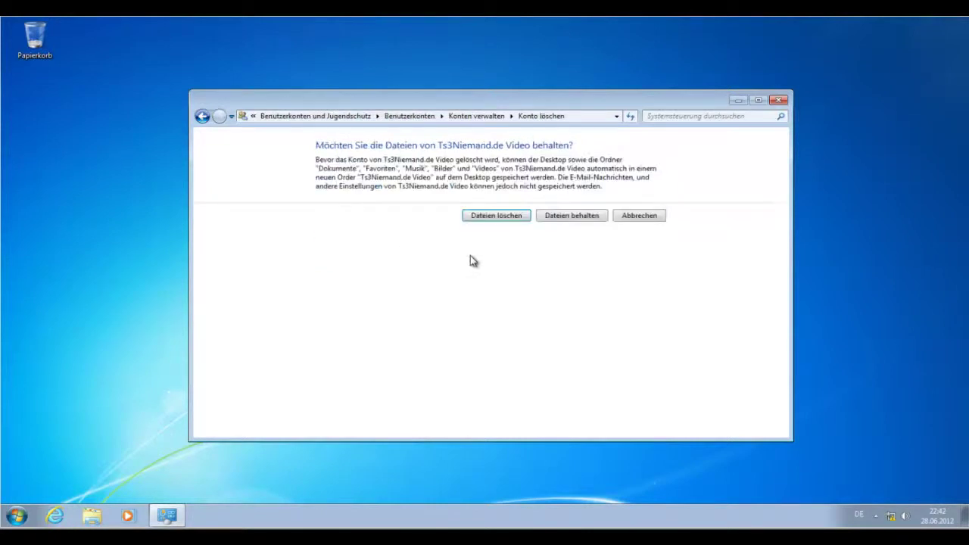
pyautogui.click(494, 217)
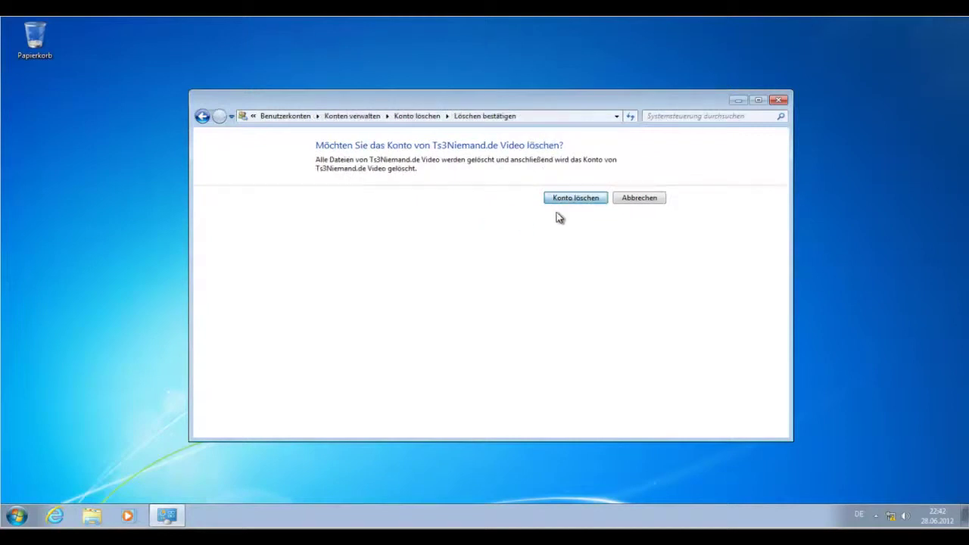
pyautogui.click(575, 198)
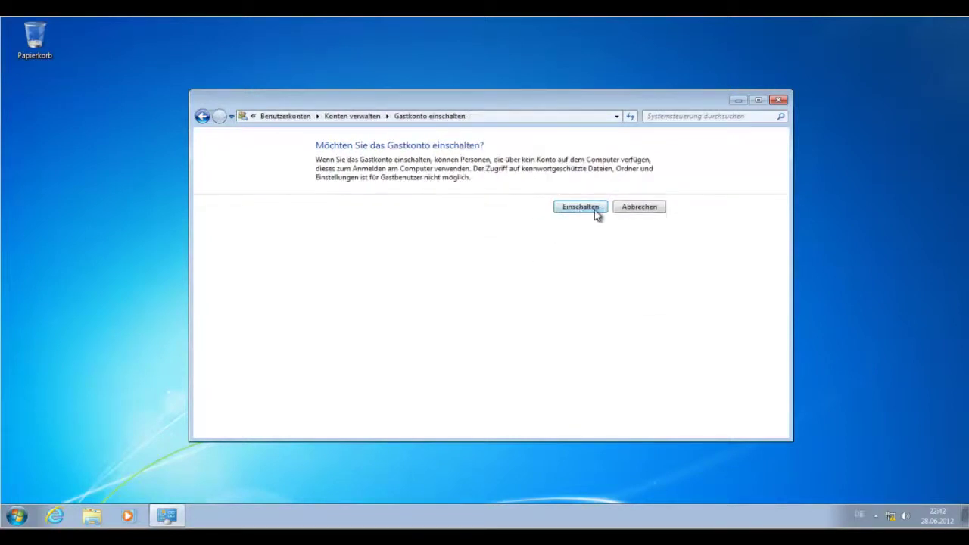
pyautogui.click(641, 208)
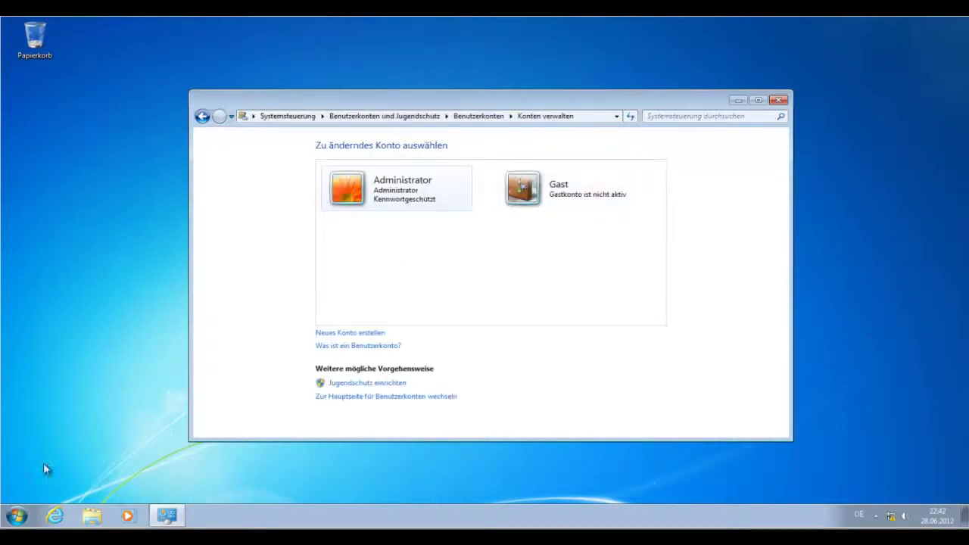
pyautogui.click(777, 102)
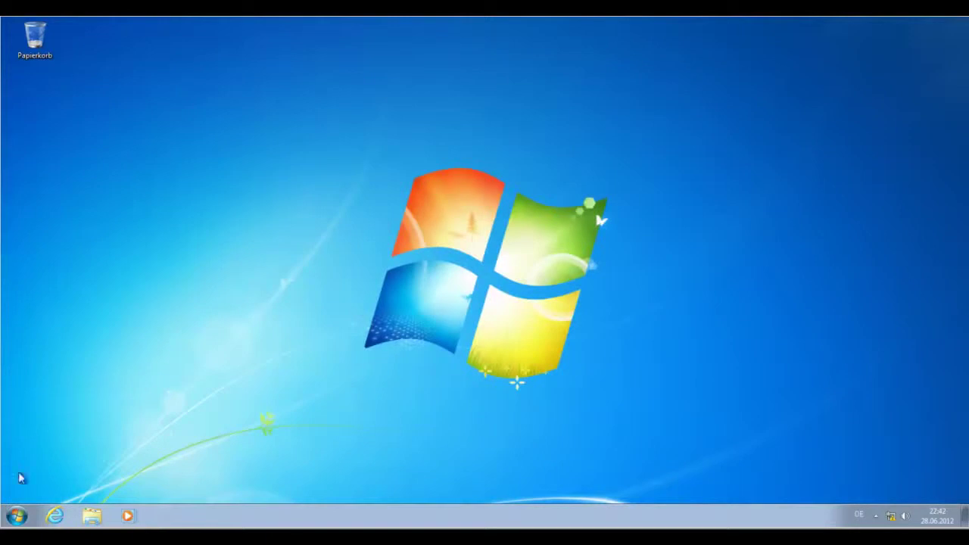
# Browse to the network share \\VBOXSVR\win7_Video and set the Hintergrund Desktop image as the desktop background.
pyautogui.click(18, 515)
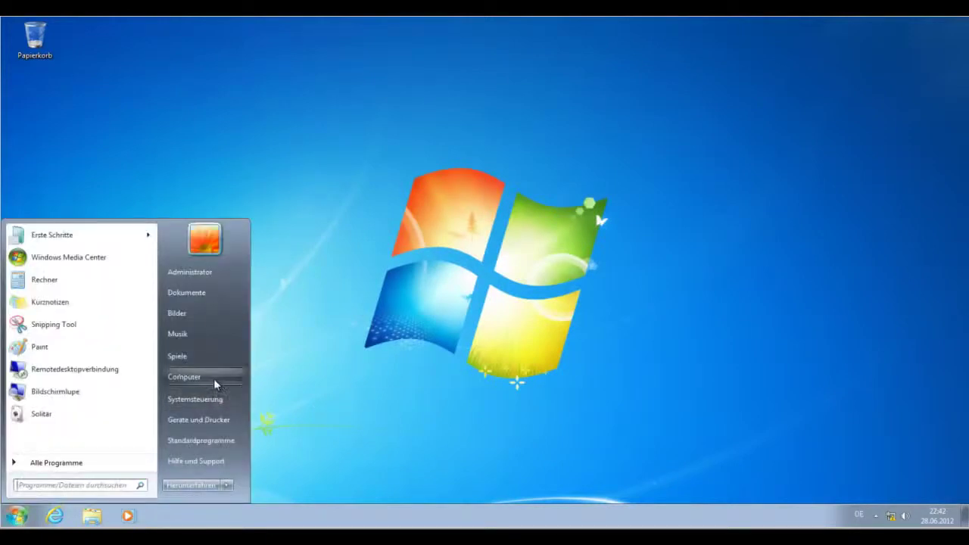
pyautogui.click(236, 376)
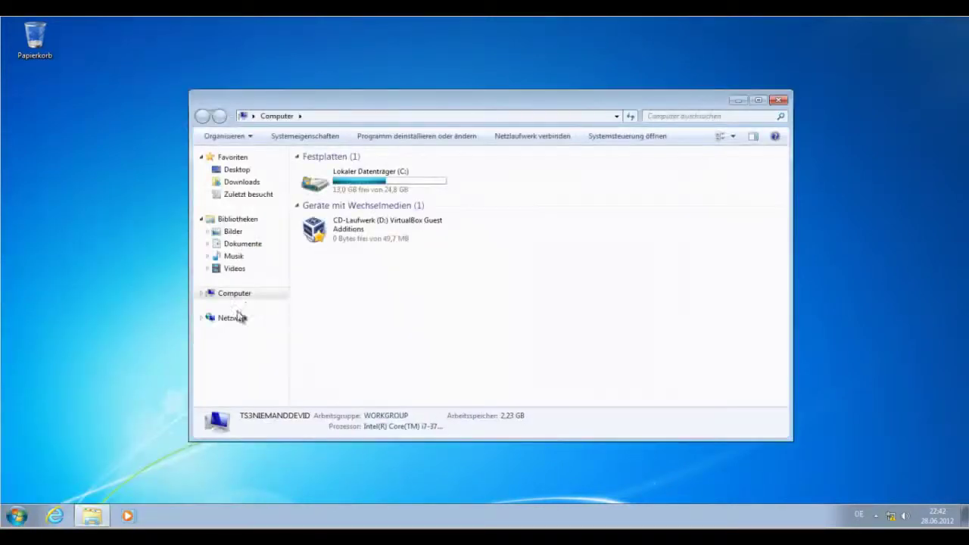
pyautogui.doubleClick(355, 187)
pyautogui.doubleClick(349, 166)
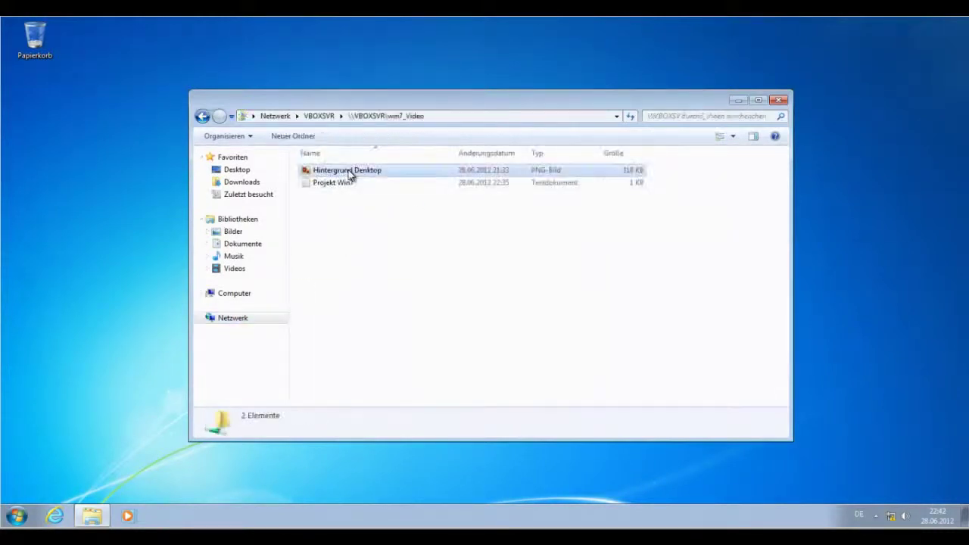
pyautogui.rightClick(348, 171)
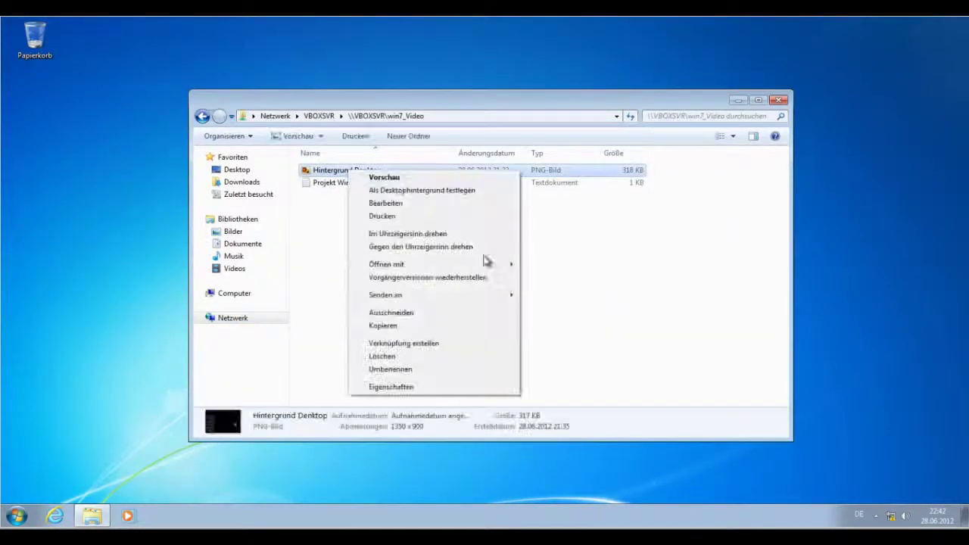
pyautogui.click(434, 191)
# Create a desktop shortcut to the Projekt Win7 text document in the network share.
pyautogui.rightClick(338, 188)
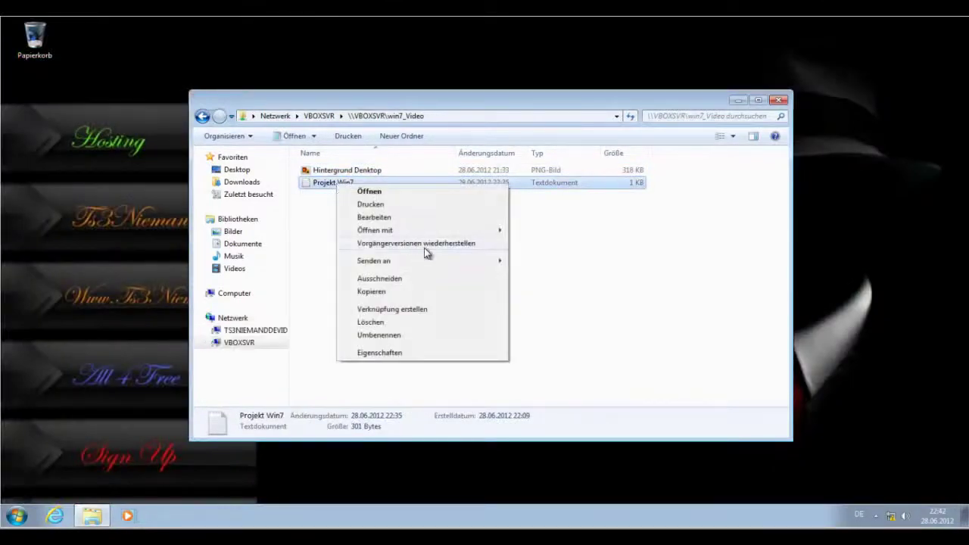
pyautogui.moveTo(425, 270)
pyautogui.click(566, 262)
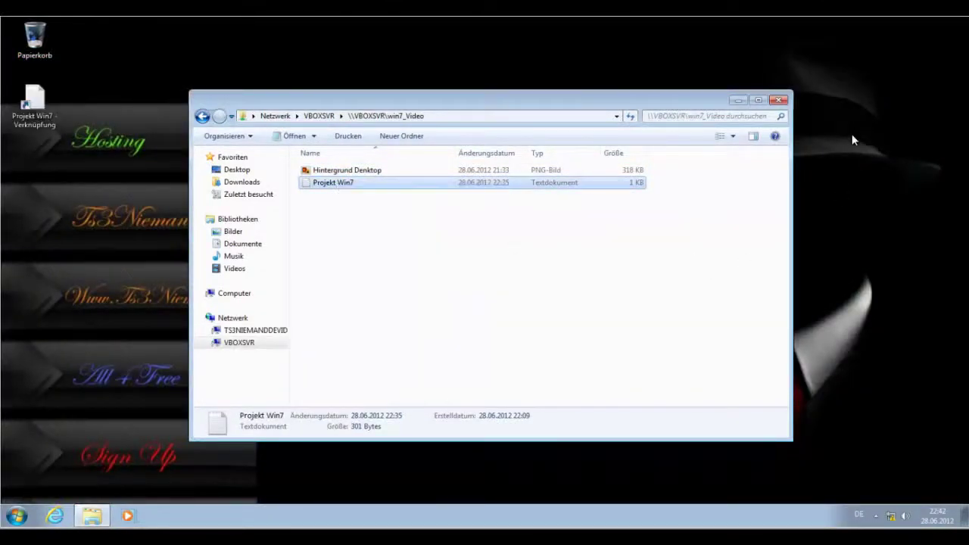
# Close the network share window, rename the new shortcut to Projekt Win7 and move it to the desktop's lower-right corner.
pyautogui.click(780, 100)
pyautogui.rightClick(44, 109)
pyautogui.click(152, 279)
pyautogui.moveTo(13, 126); pyautogui.dragTo(933, 466)
pyautogui.press('BackSpace')
pyautogui.press('Return')
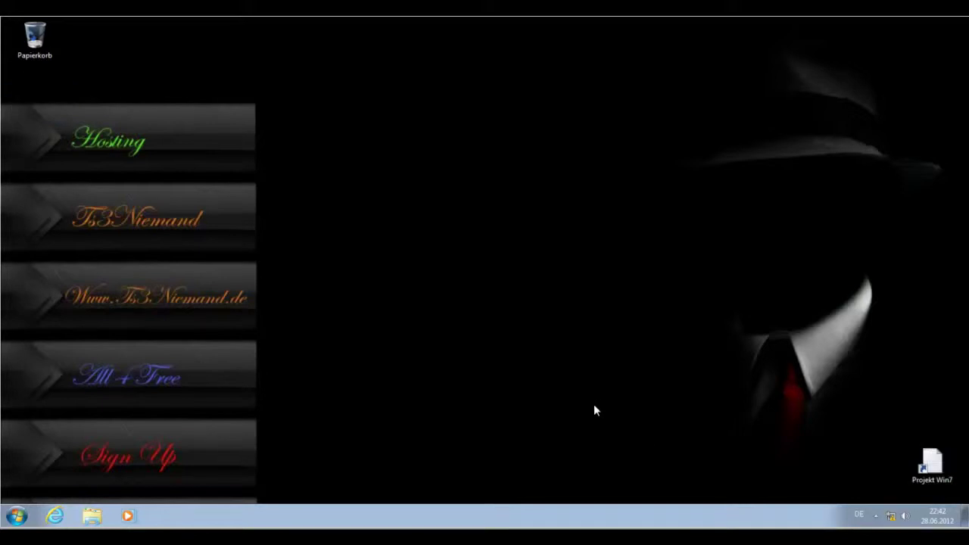
# Place the Papierkorb icon in the desktop's lower-right corner with the Projekt Win7 shortcut directly to its left.
pyautogui.moveTo(34, 36); pyautogui.dragTo(933, 400)
pyautogui.moveTo(932, 464); pyautogui.dragTo(863, 463)
pyautogui.moveTo(936, 394); pyautogui.dragTo(936, 456)
pyautogui.click(705, 377)
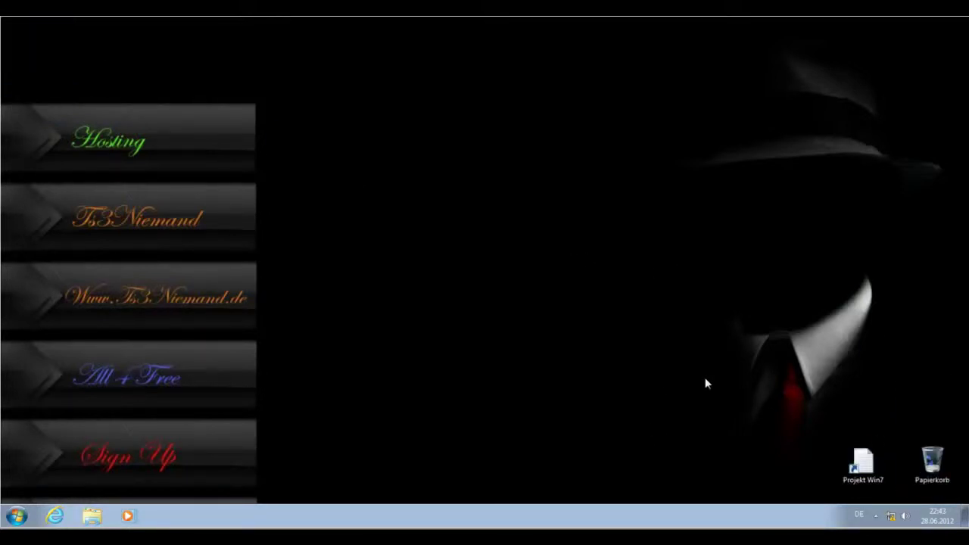
# Review the Administrator account's options under Benutzerkonten in the Systemsteuerung and close the window.
pyautogui.click(17, 516)
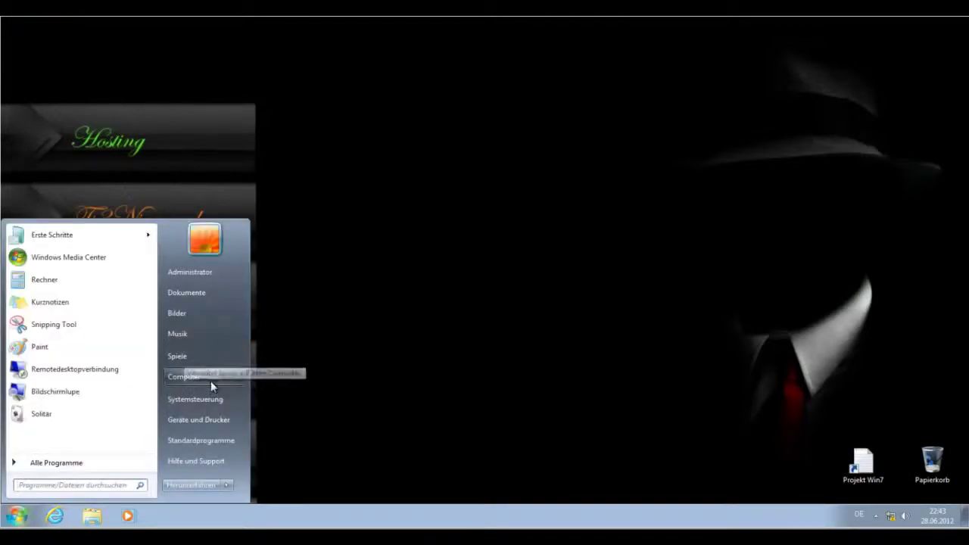
pyautogui.click(252, 401)
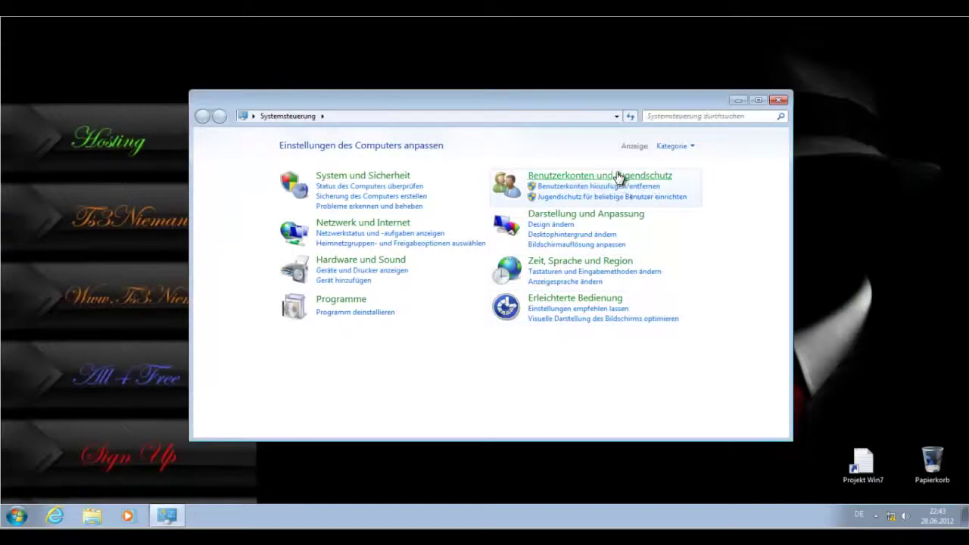
pyautogui.click(618, 177)
pyautogui.click(393, 144)
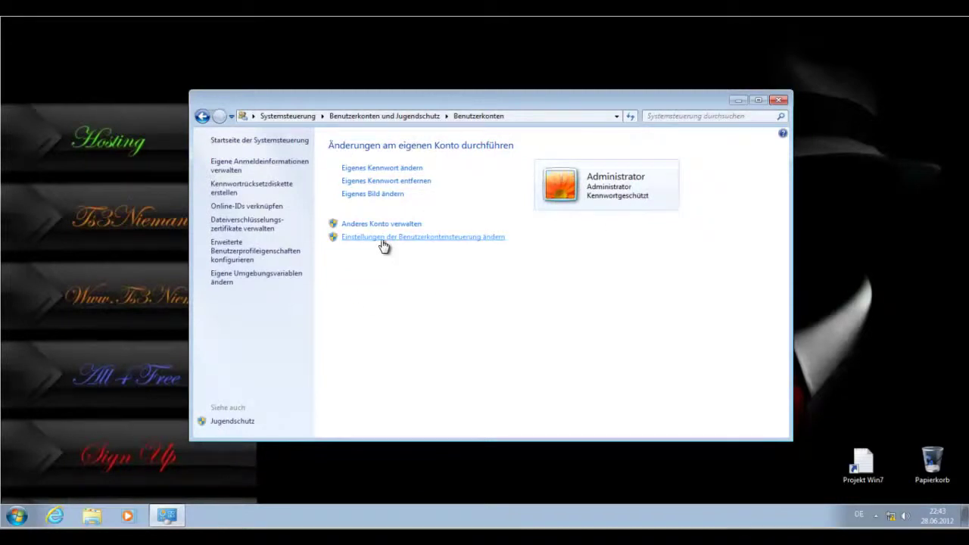
pyautogui.click(203, 116)
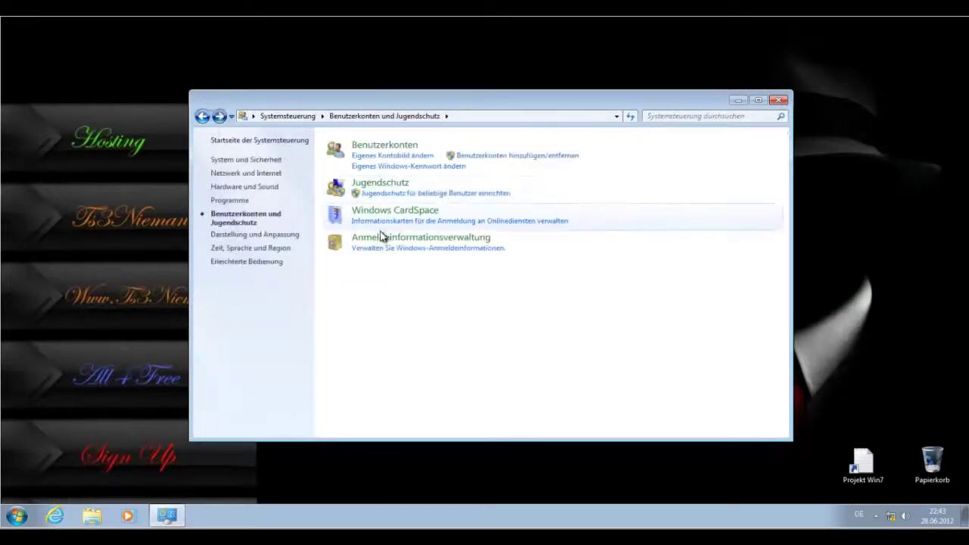
pyautogui.click(778, 101)
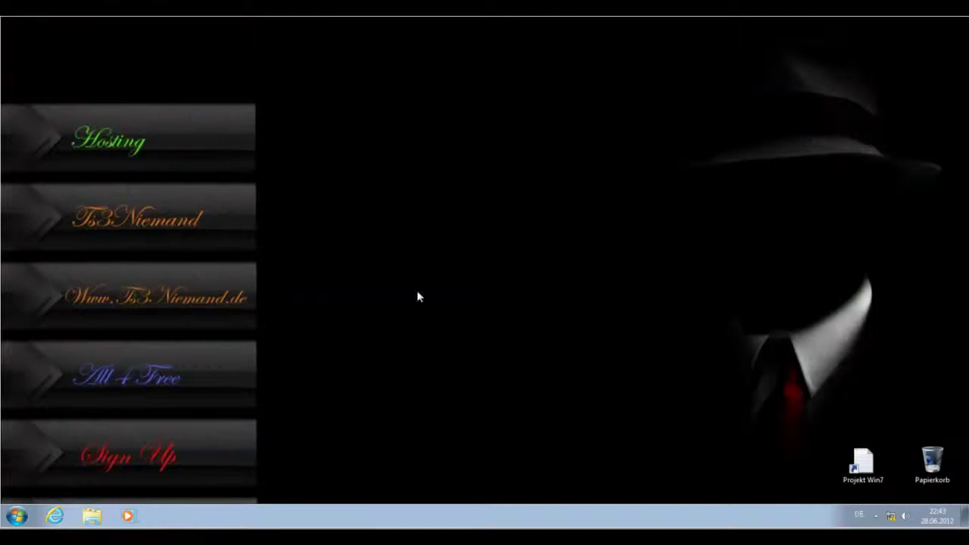
# Log off the Administrator account and shut down the computer from the logon screen.
pyautogui.click(16, 516)
pyautogui.click(226, 486)
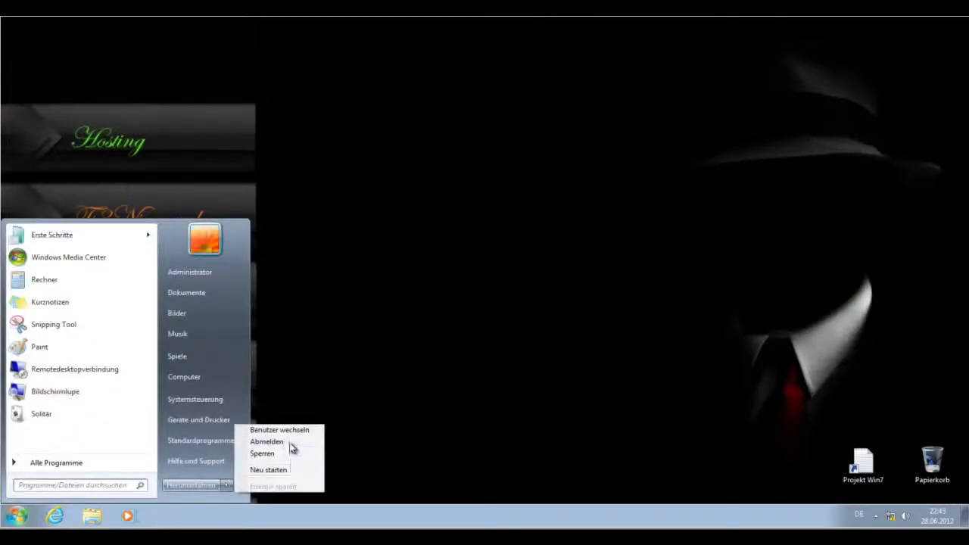
pyautogui.click(288, 442)
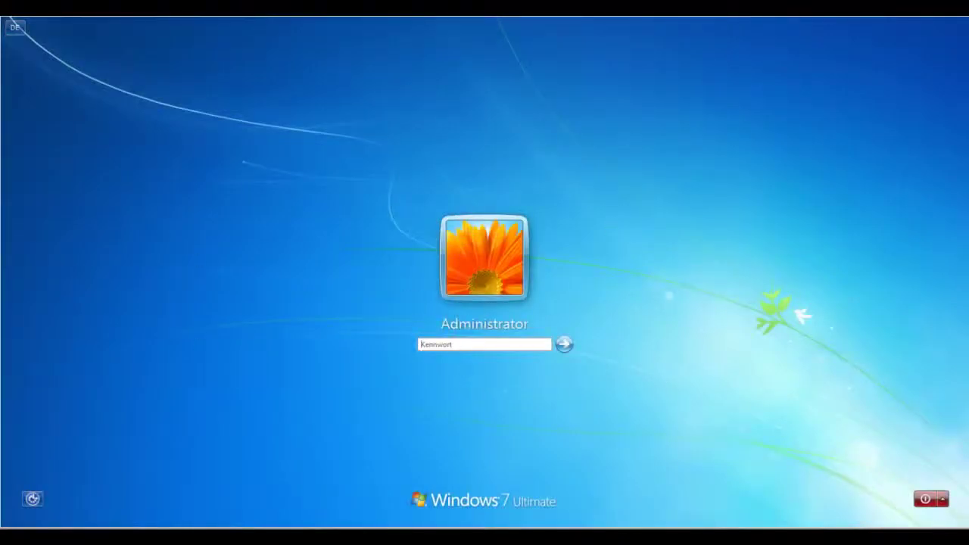
pyautogui.click(943, 499)
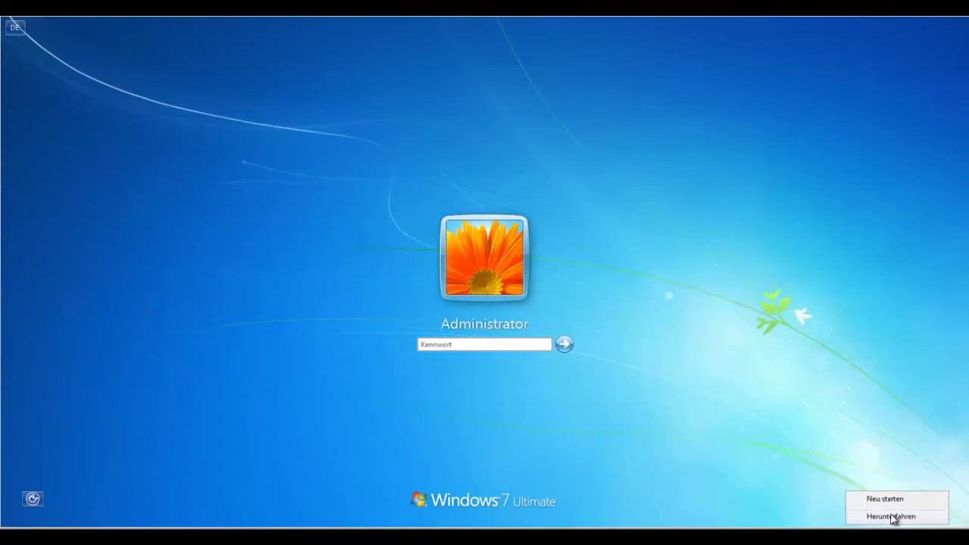
pyautogui.click(892, 516)
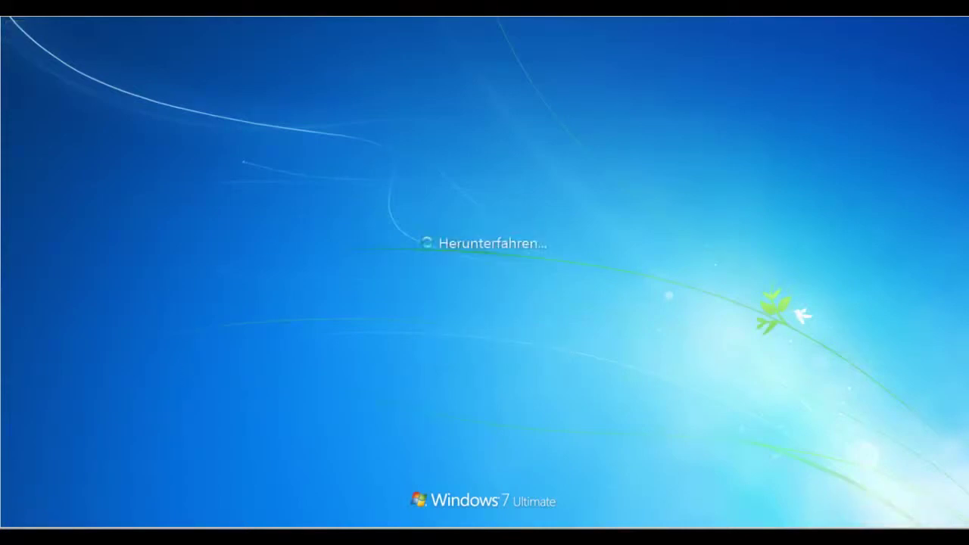